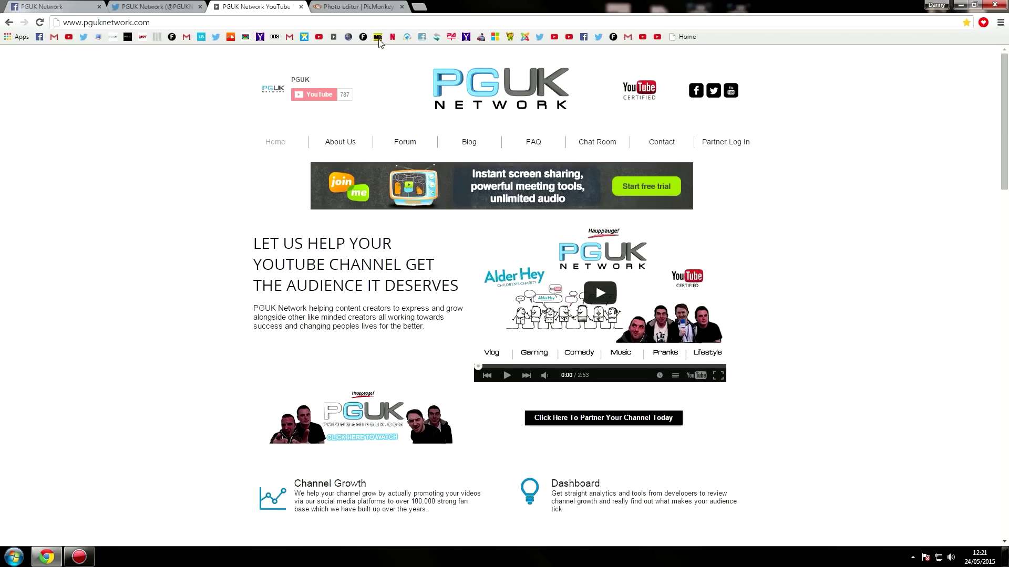
Step: Search Google Images for 'minecraft wallpaper' with results limited to Large size
{"action": "left_click", "coordinate": [418, 8]}
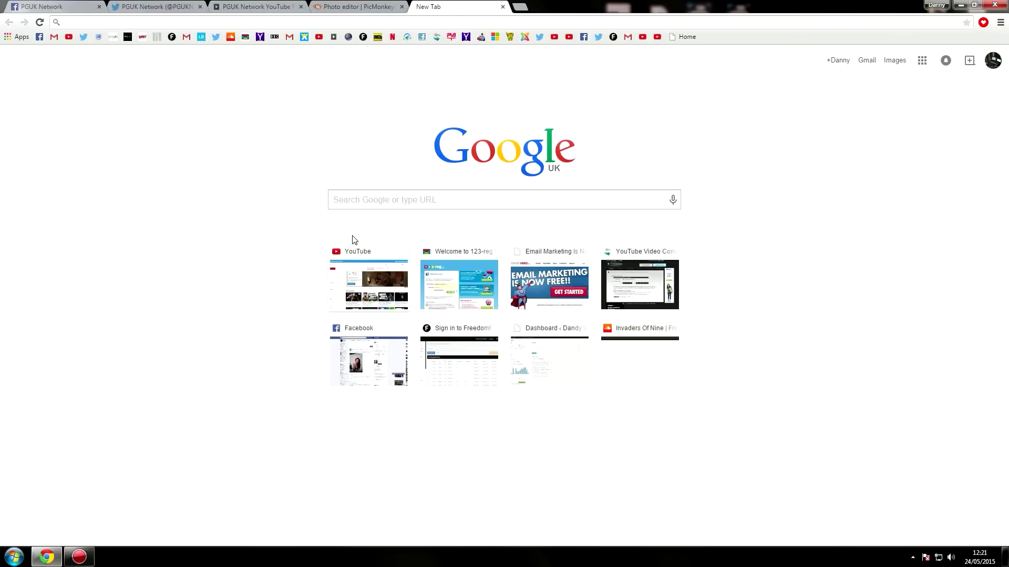
{"action": "left_click", "coordinate": [365, 196]}
{"action": "type", "text": "mine"}
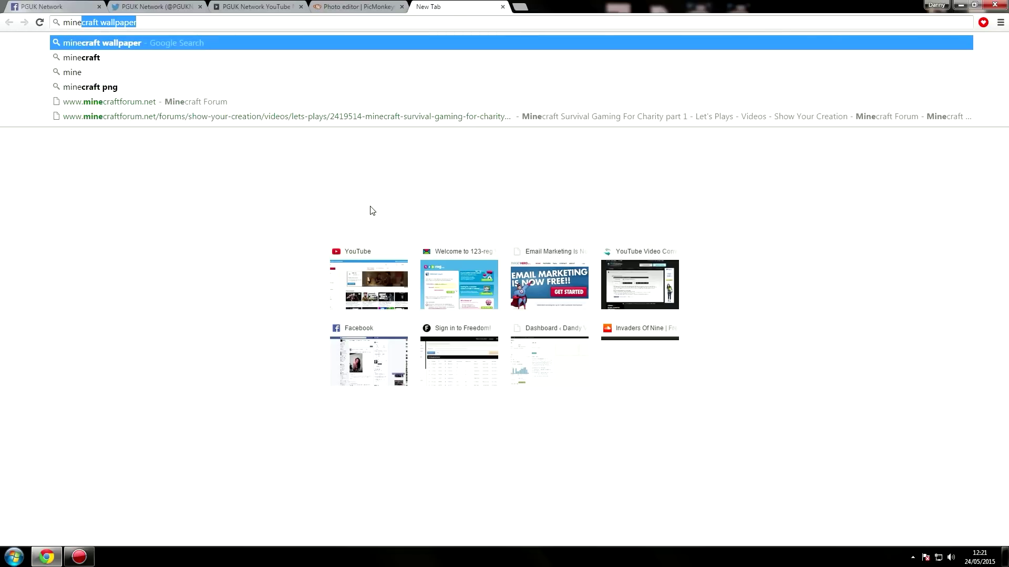
{"action": "type", "text": "craft+wallpaper"}
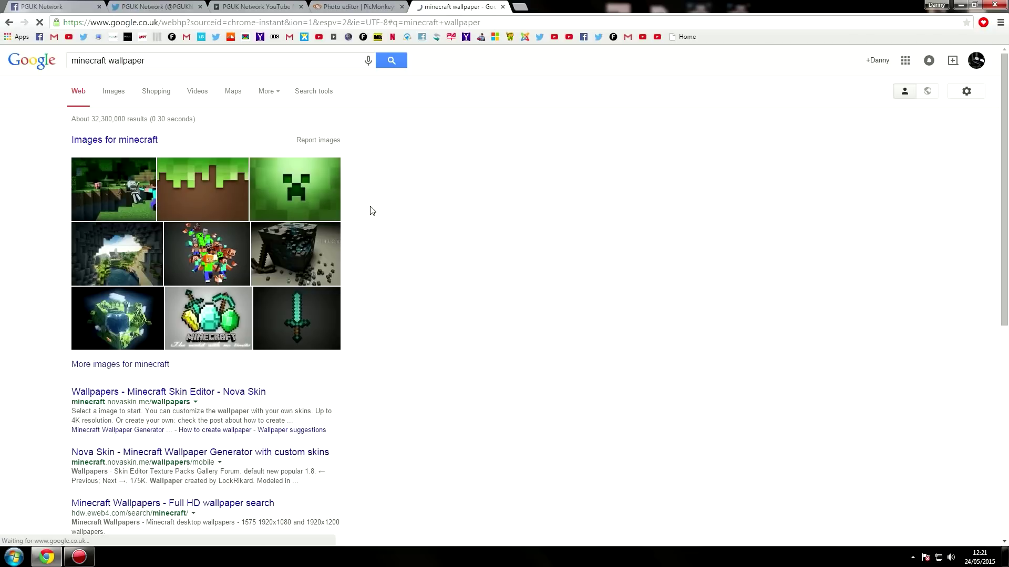
{"action": "left_click", "coordinate": [113, 90]}
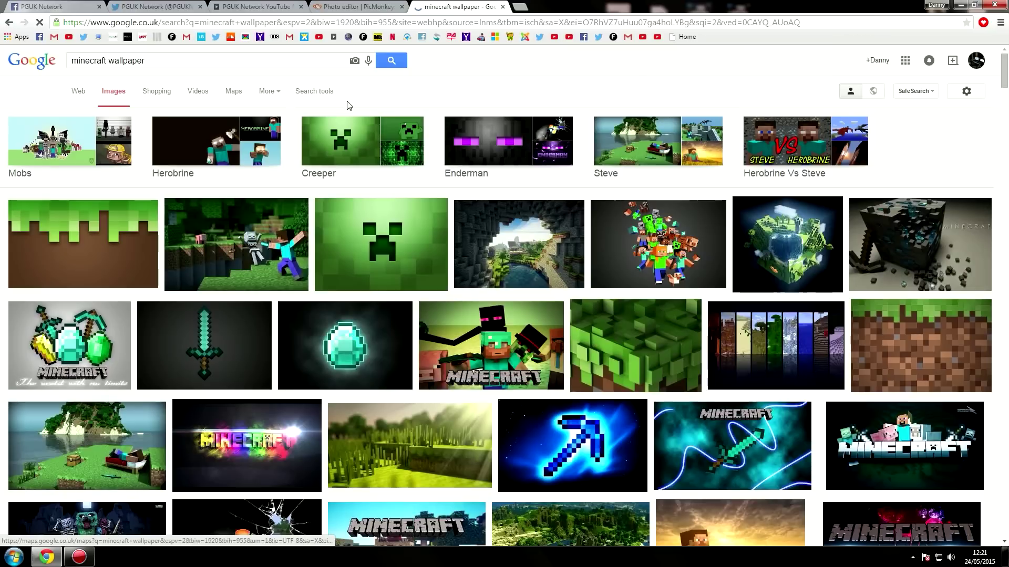
{"action": "left_click", "coordinate": [318, 92]}
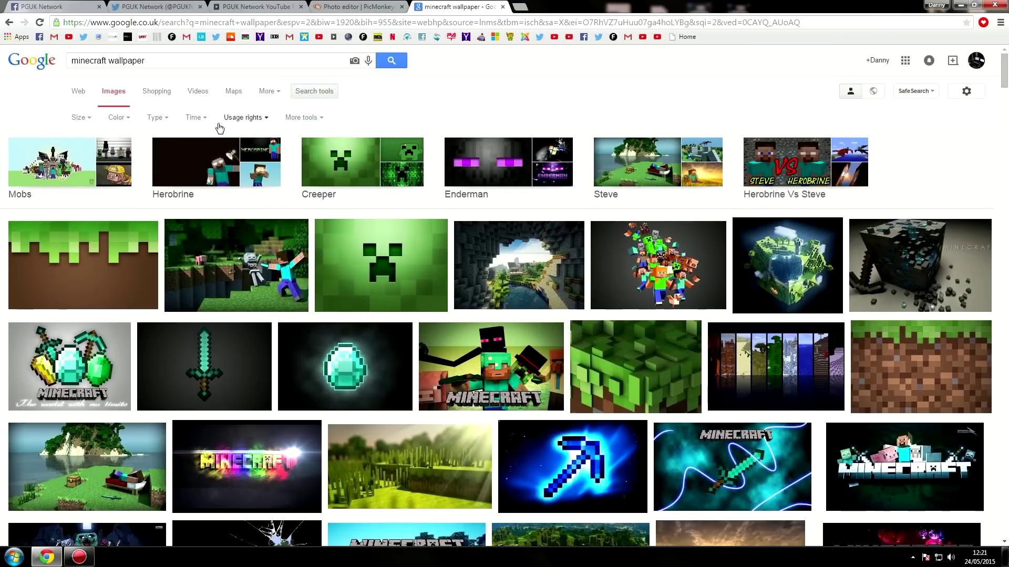
{"action": "left_click", "coordinate": [79, 118]}
{"action": "left_click", "coordinate": [79, 156]}
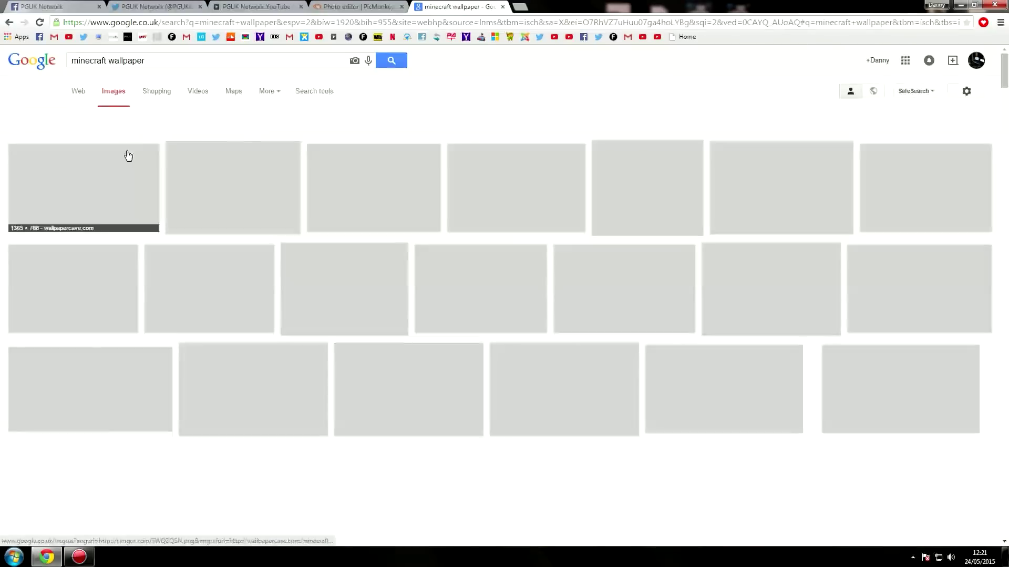
{"action": "scroll", "coordinate": [524, 250], "scroll_direction": "down", "scroll_amount": 3}
{"action": "scroll", "coordinate": [524, 251], "scroll_direction": "down", "scroll_amount": 1}
{"action": "scroll", "coordinate": [523, 251], "scroll_direction": "down", "scroll_amount": 2}
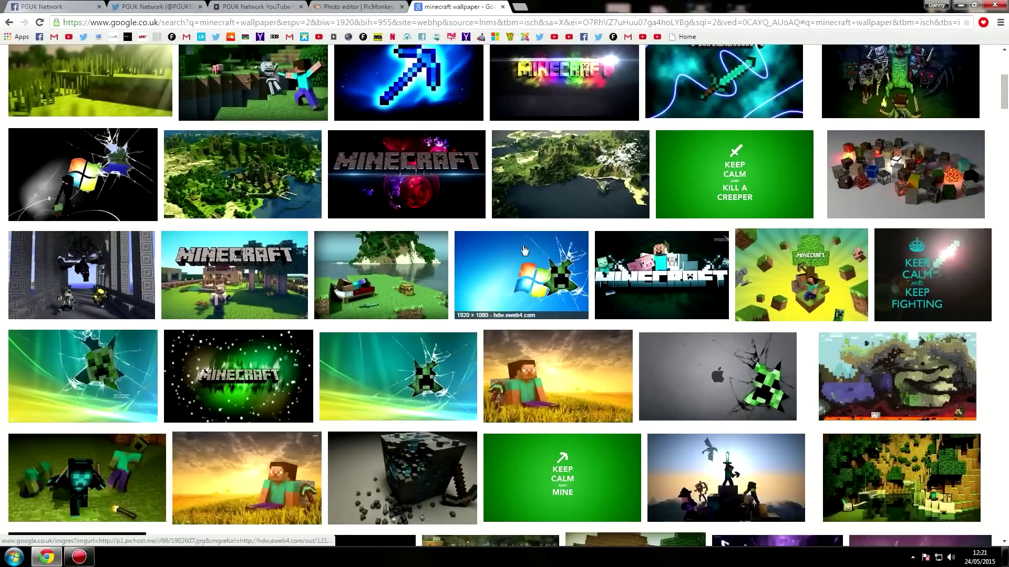
{"action": "scroll", "coordinate": [523, 250], "scroll_direction": "down", "scroll_amount": 3}
{"action": "scroll", "coordinate": [524, 250], "scroll_direction": "up", "scroll_amount": 3}
Step: Save the full-size landscape wallpaper from its host page as minecraft-15506.jpg
{"action": "left_click", "coordinate": [588, 224]}
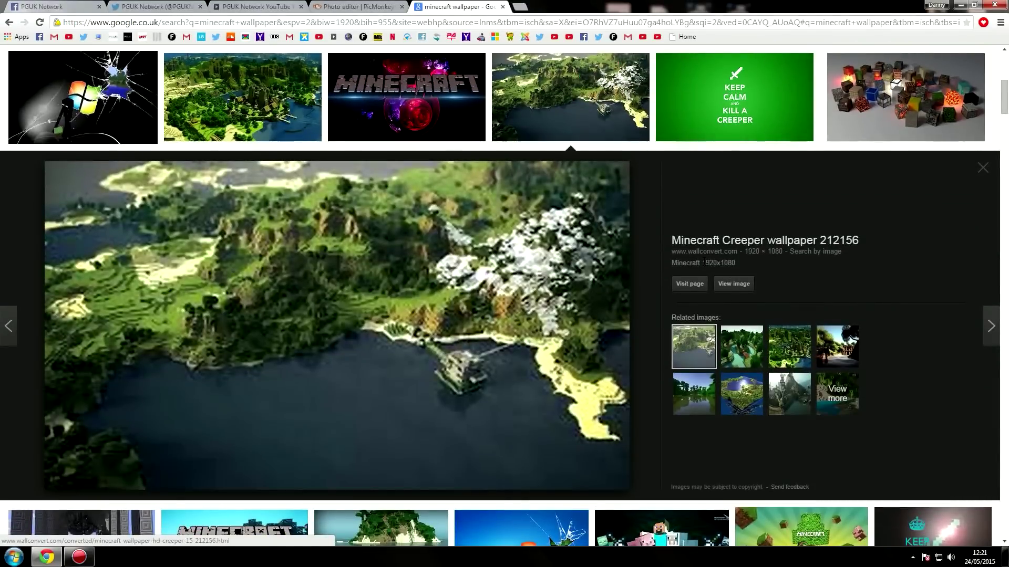
{"action": "left_click", "coordinate": [733, 284]}
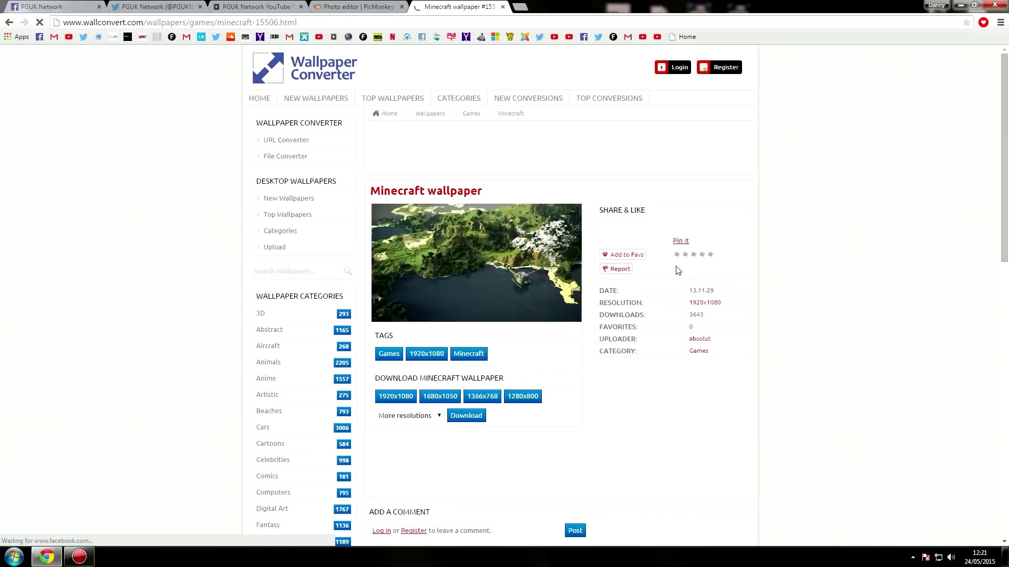
{"action": "left_click", "coordinate": [483, 237]}
{"action": "right_click", "coordinate": [481, 215]}
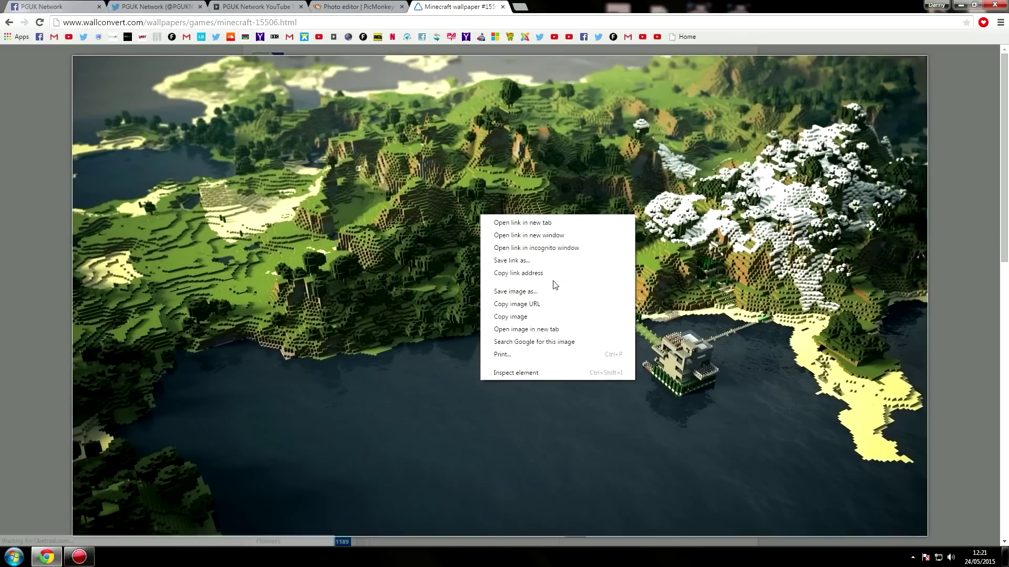
{"action": "left_click", "coordinate": [532, 290]}
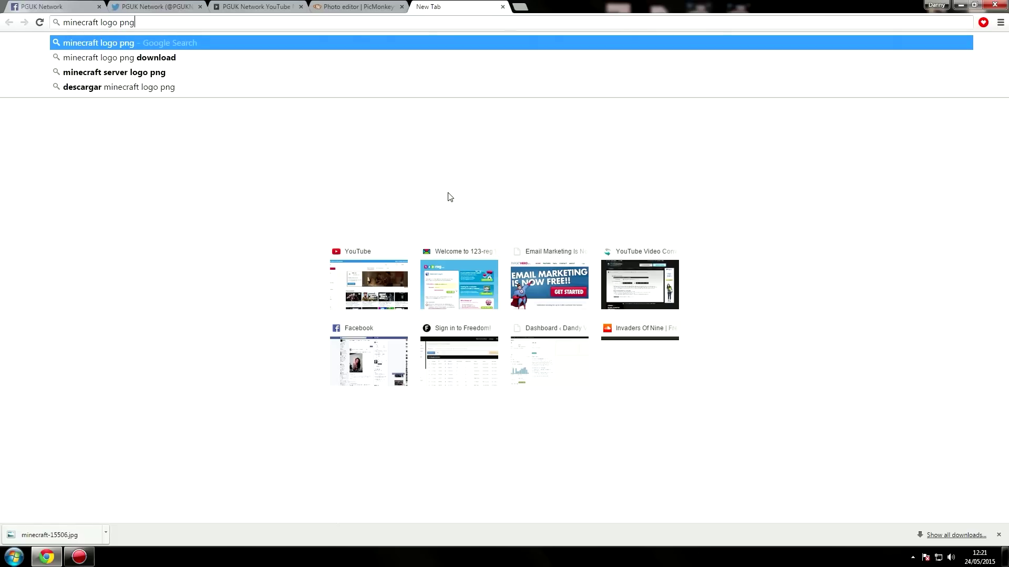
Step: Save the white cracked Minecraft logo from Google Images as a PNG and return to PicMonkey
{"action": "key", "text": "Return"}
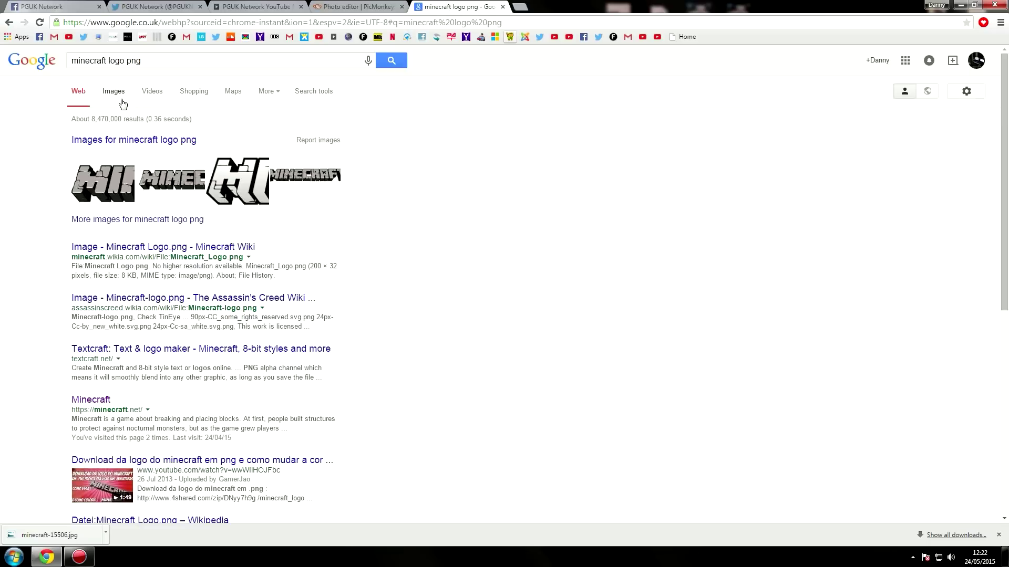
{"action": "left_click", "coordinate": [114, 91]}
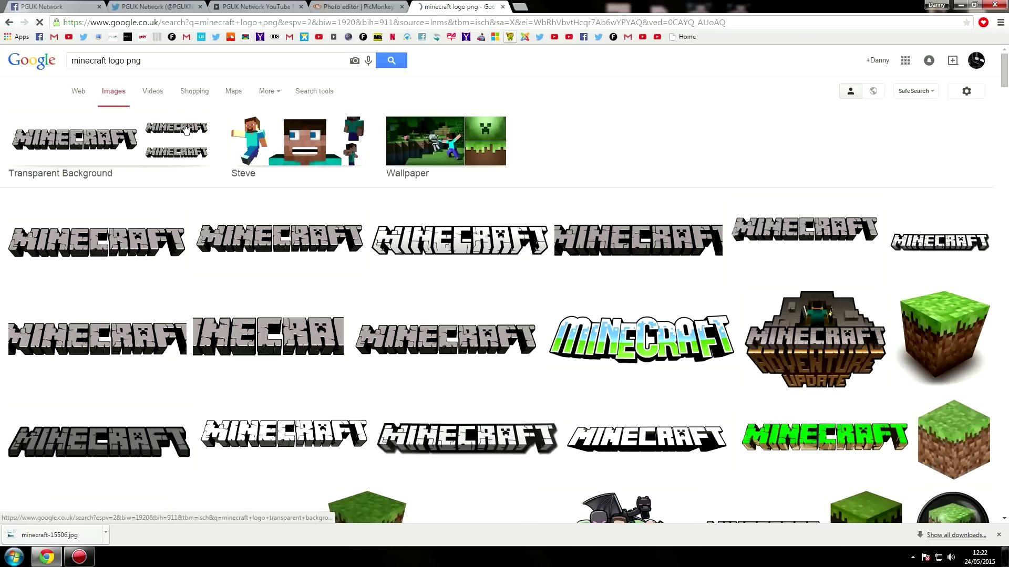
{"action": "left_click", "coordinate": [500, 237]}
{"action": "left_click", "coordinate": [734, 273]}
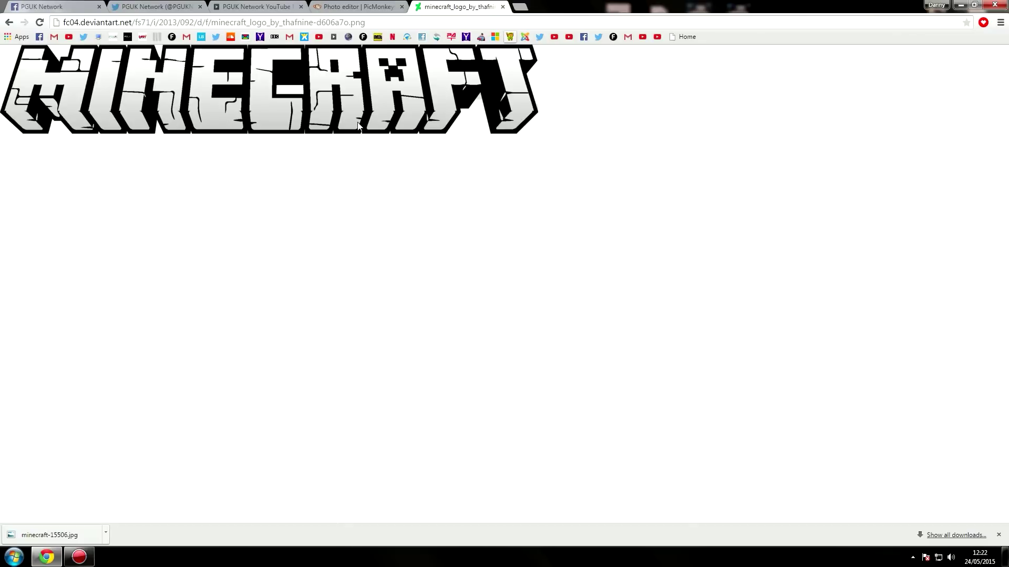
{"action": "right_click", "coordinate": [354, 96]}
{"action": "left_click", "coordinate": [389, 105]}
{"action": "left_click", "coordinate": [920, 529]}
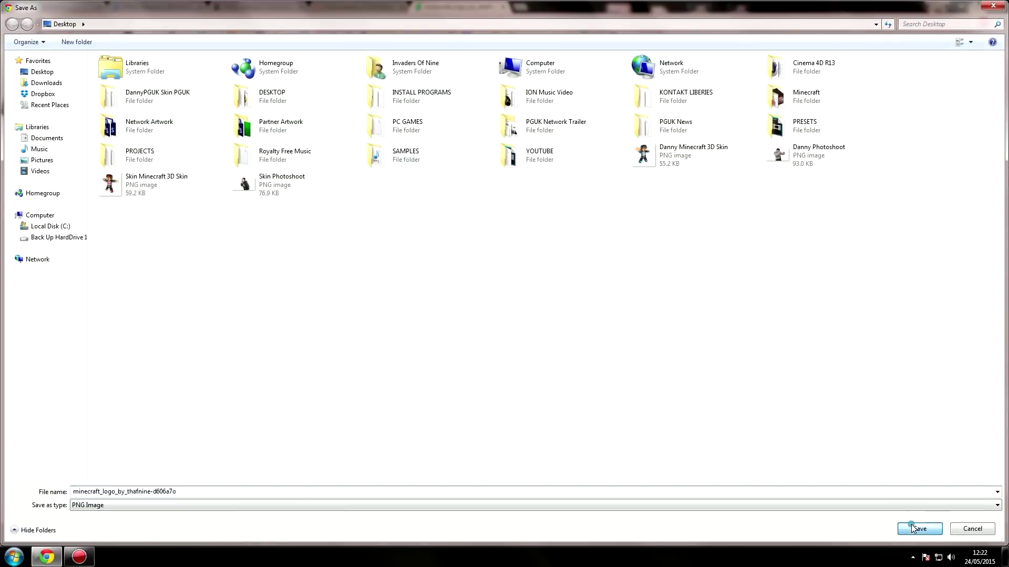
{"action": "left_click", "coordinate": [356, 7]}
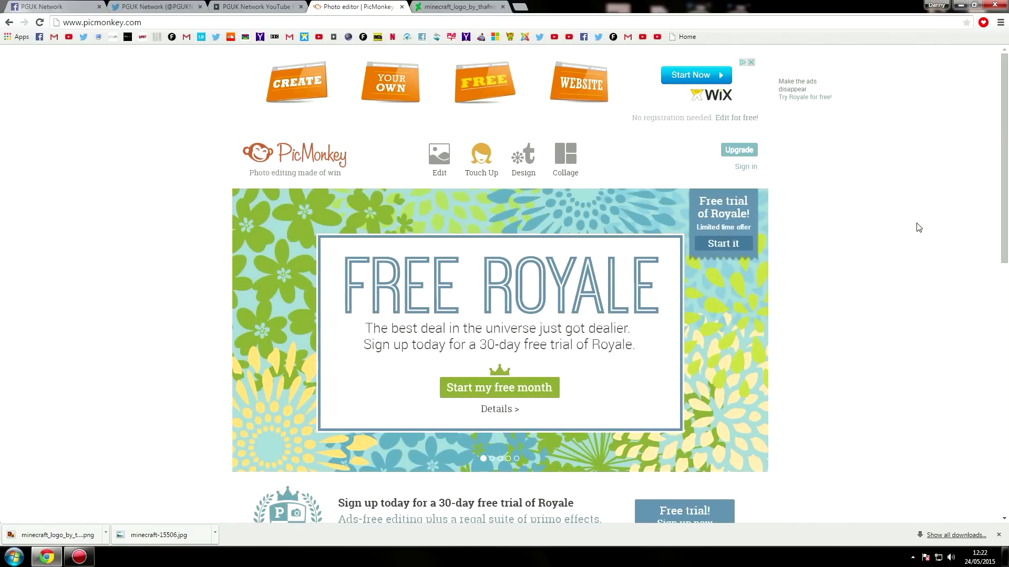
{"action": "mouse_move", "coordinate": [565, 160]}
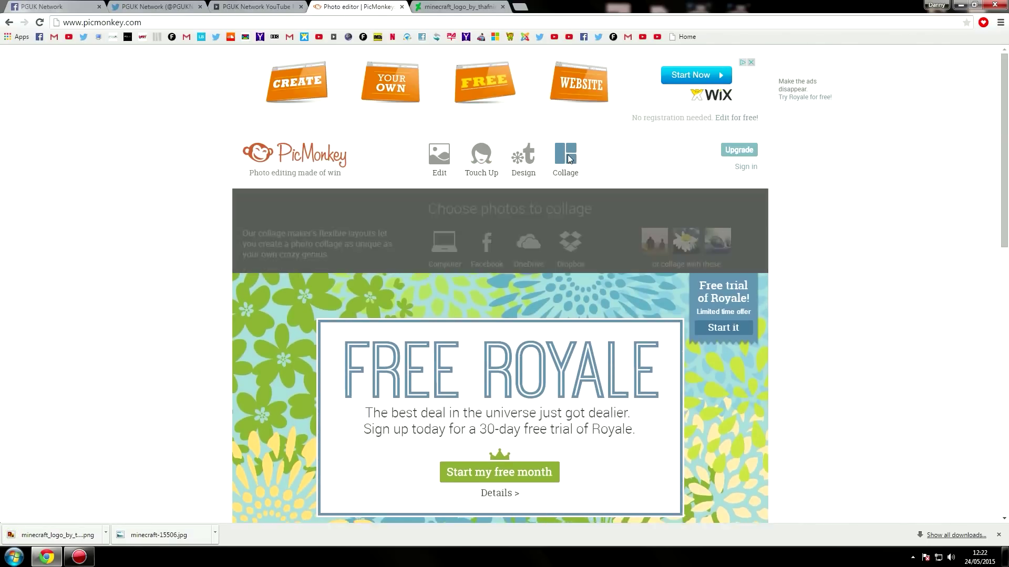
Step: Load minecraft-15506 into a collage reduced to a single cell sized 1280 × 720
{"action": "left_click", "coordinate": [443, 249]}
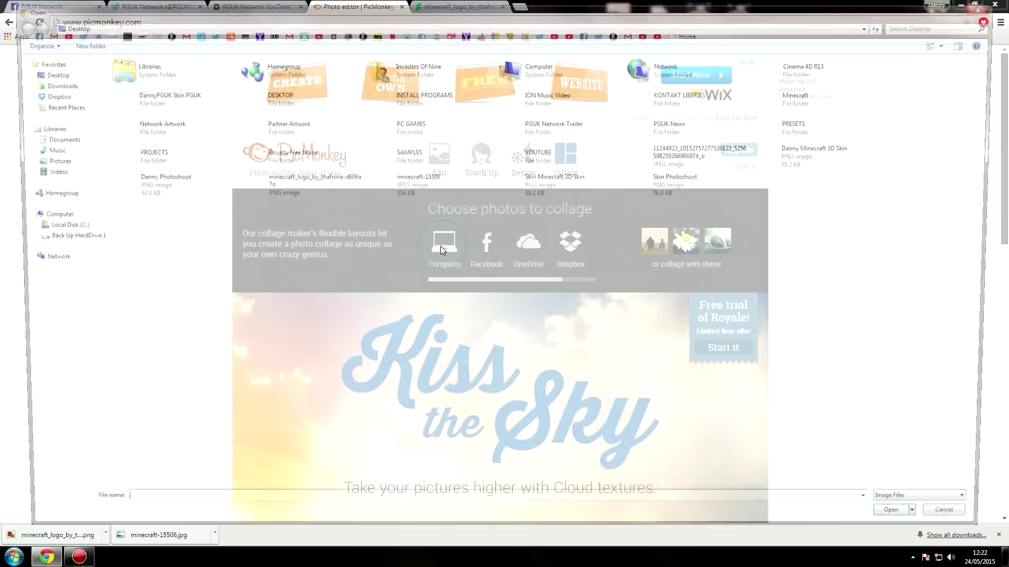
{"action": "double_click", "coordinate": [397, 187]}
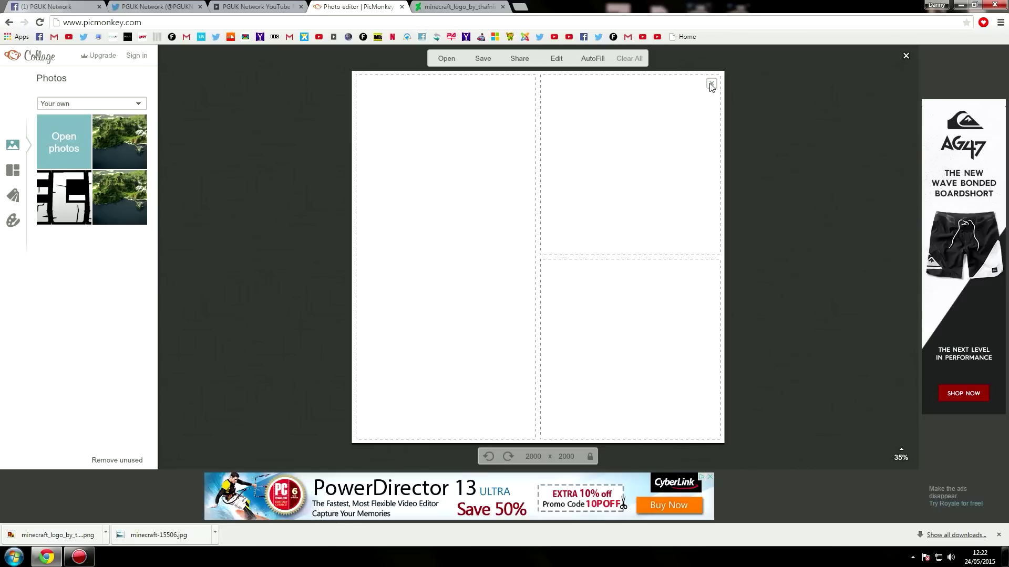
{"action": "left_click", "coordinate": [711, 83]}
{"action": "left_click", "coordinate": [713, 83]}
{"action": "type", "text": "1280"}
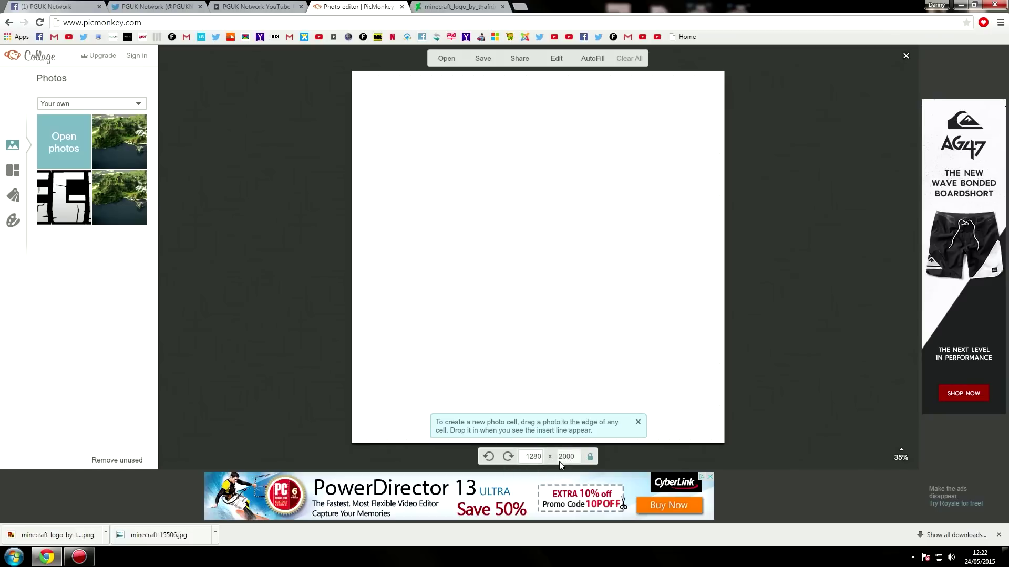
{"action": "left_click", "coordinate": [566, 457]}
{"action": "type", "text": "720"}
Step: Apply the 1280 × 720 canvas and drop the minecraft-15506 photo into the collage cell
{"action": "key", "text": "Return"}
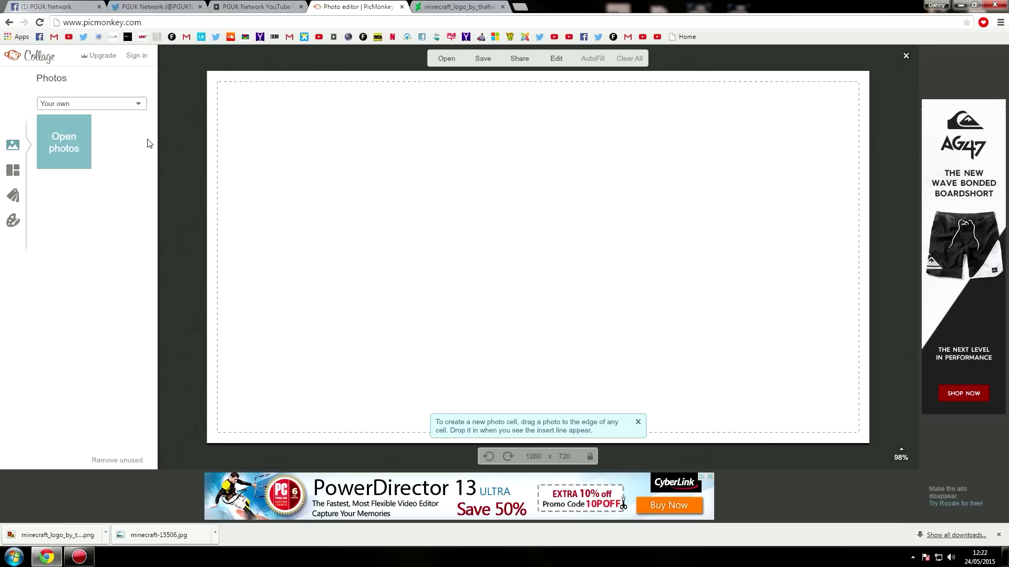
{"action": "left_click", "coordinate": [71, 146]}
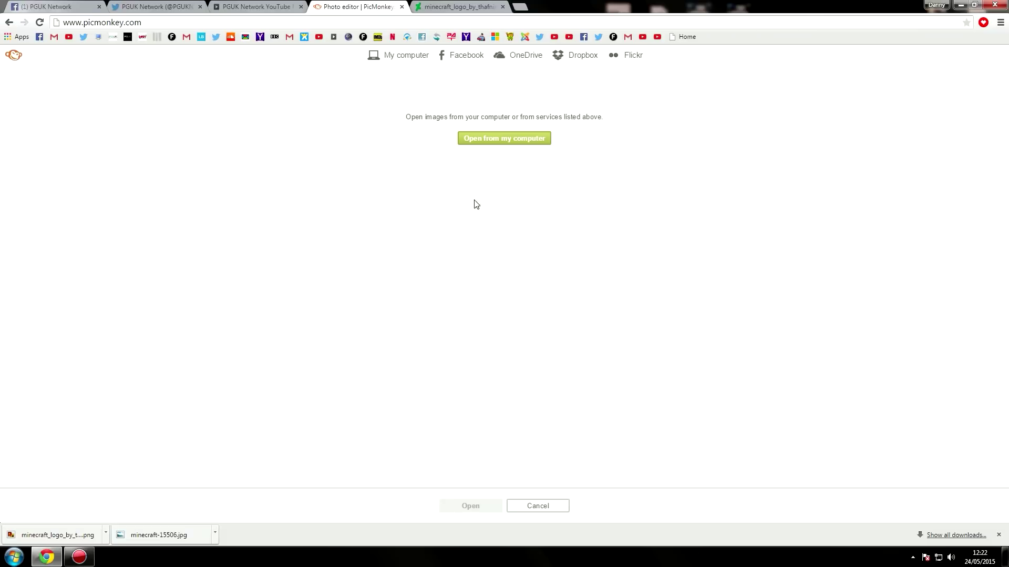
{"action": "left_click", "coordinate": [486, 138]}
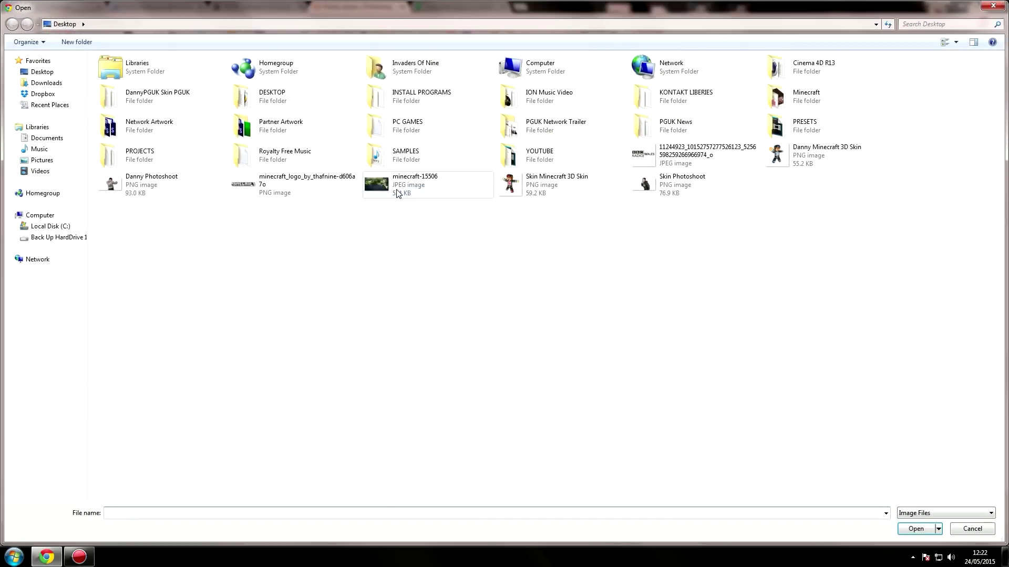
{"action": "double_click", "coordinate": [383, 189]}
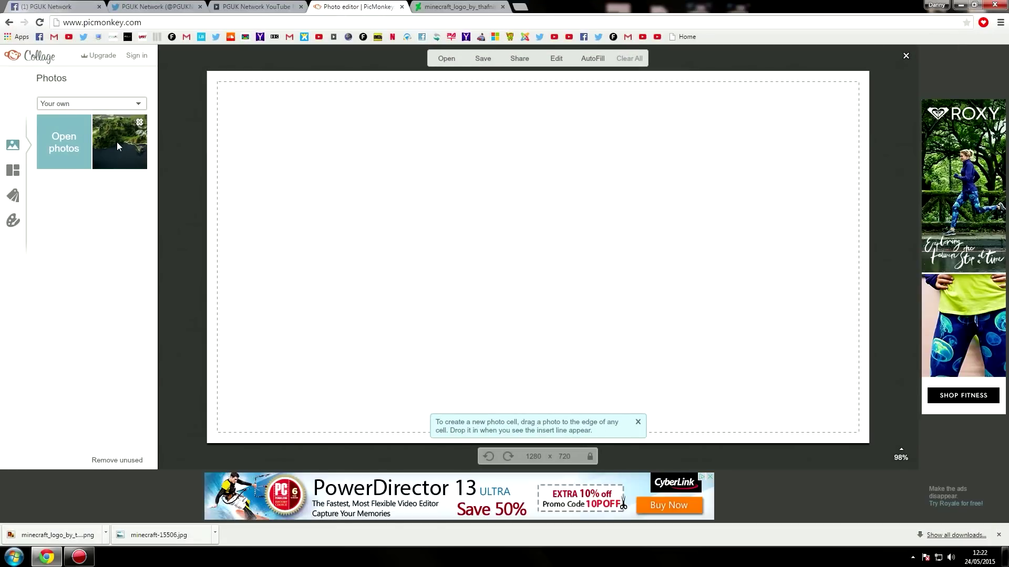
{"action": "left_click_drag", "start_coordinate": [117, 141], "coordinate": [513, 194]}
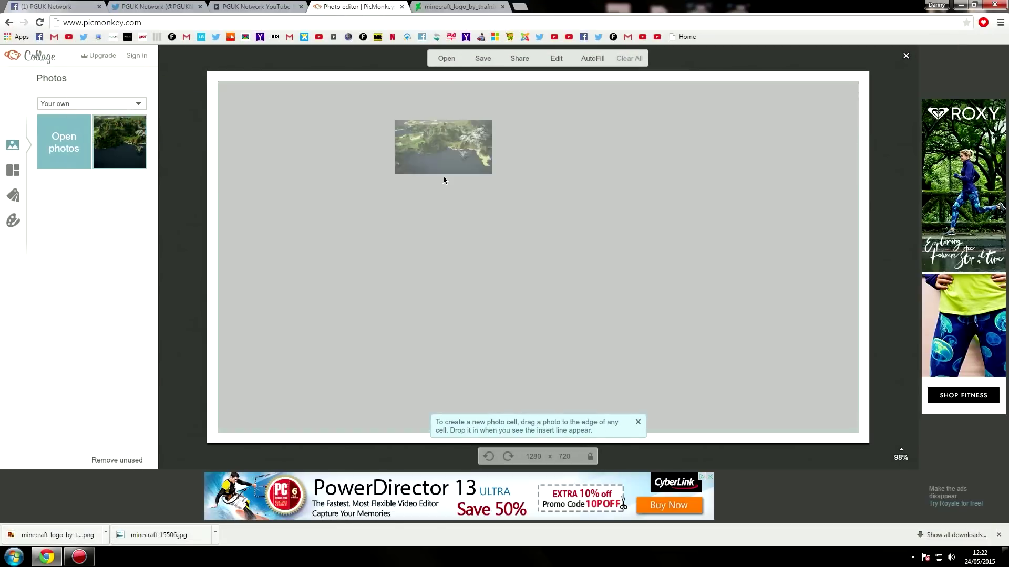
{"action": "left_click_drag", "start_coordinate": [139, 134], "coordinate": [443, 176]}
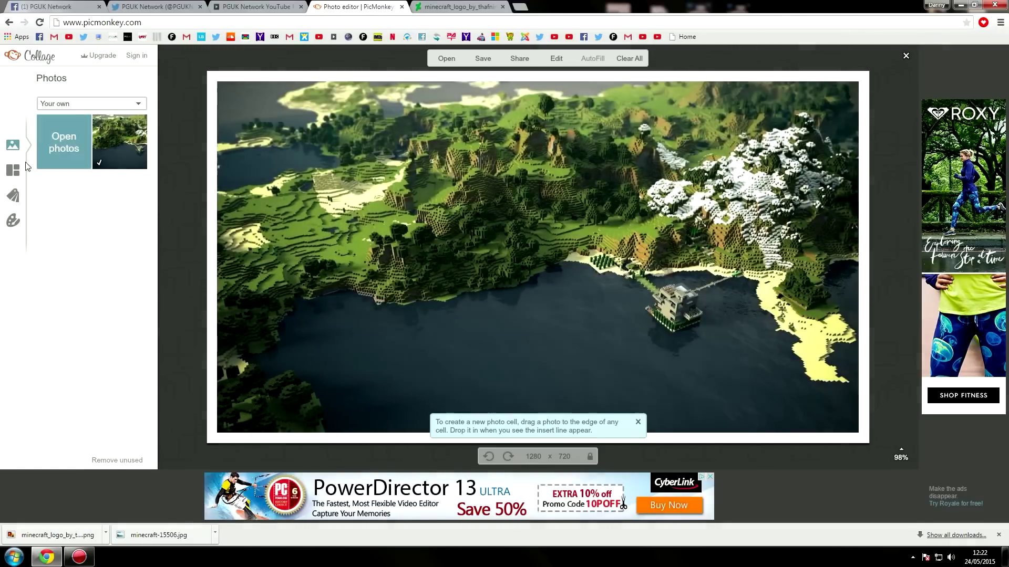
Step: Round the photo cell's corners and make the collage background transparent
{"action": "left_click", "coordinate": [13, 221]}
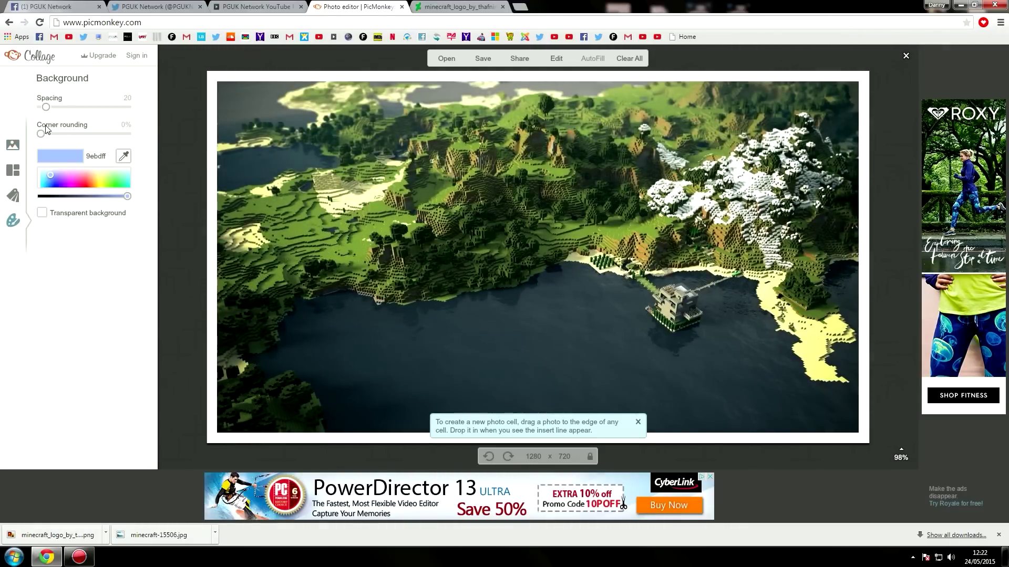
{"action": "mouse_move", "coordinate": [49, 109]}
{"action": "left_mouse_down"}
{"action": "mouse_move", "coordinate": [58, 108]}
{"action": "mouse_move", "coordinate": [19, 107]}
{"action": "mouse_move", "coordinate": [97, 140]}
{"action": "left_mouse_up"}
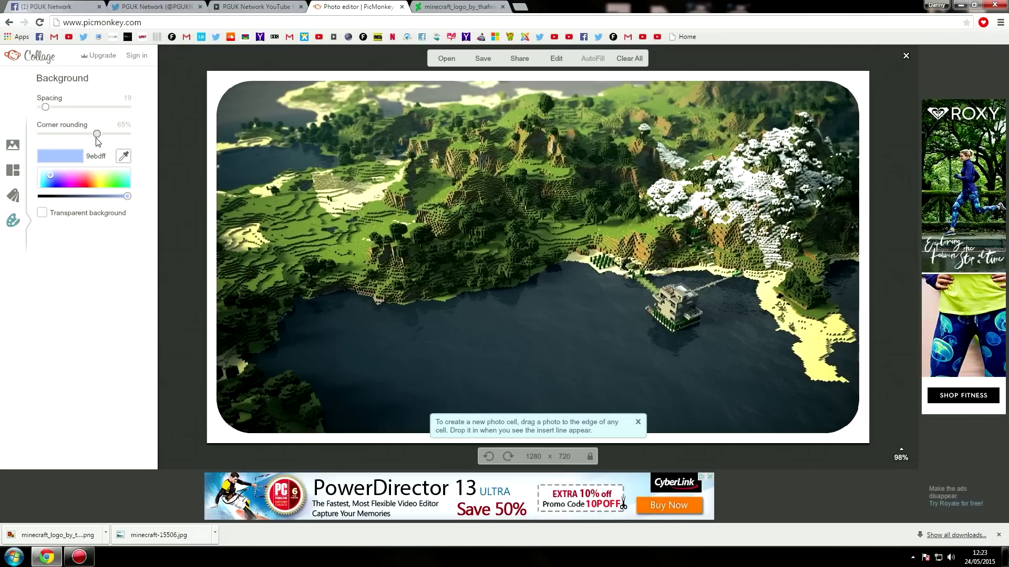
{"action": "left_click", "coordinate": [42, 213]}
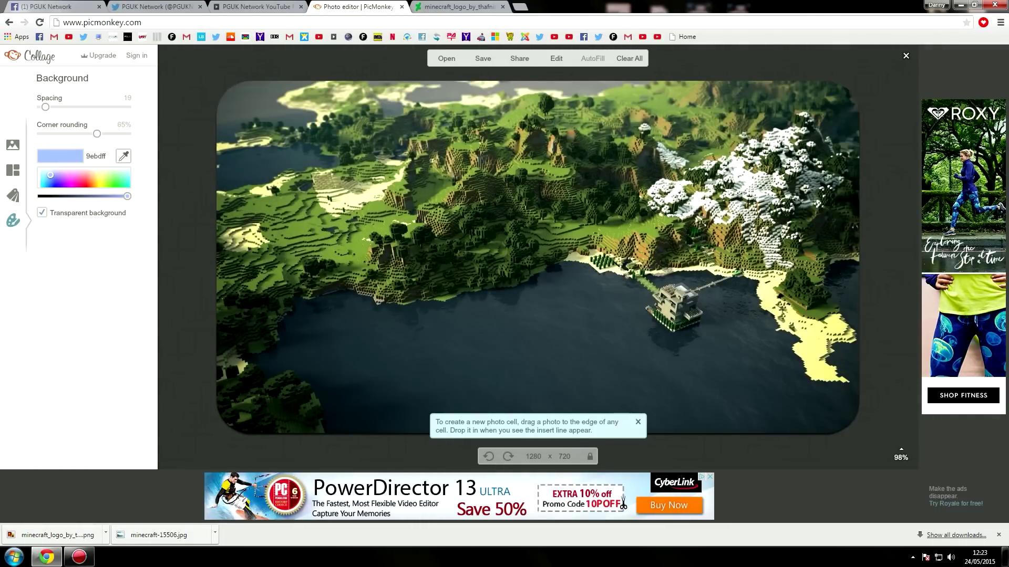
Step: Send the collage to the Editor and choose the Bangers font from the built-in collection
{"action": "left_click", "coordinate": [552, 63]}
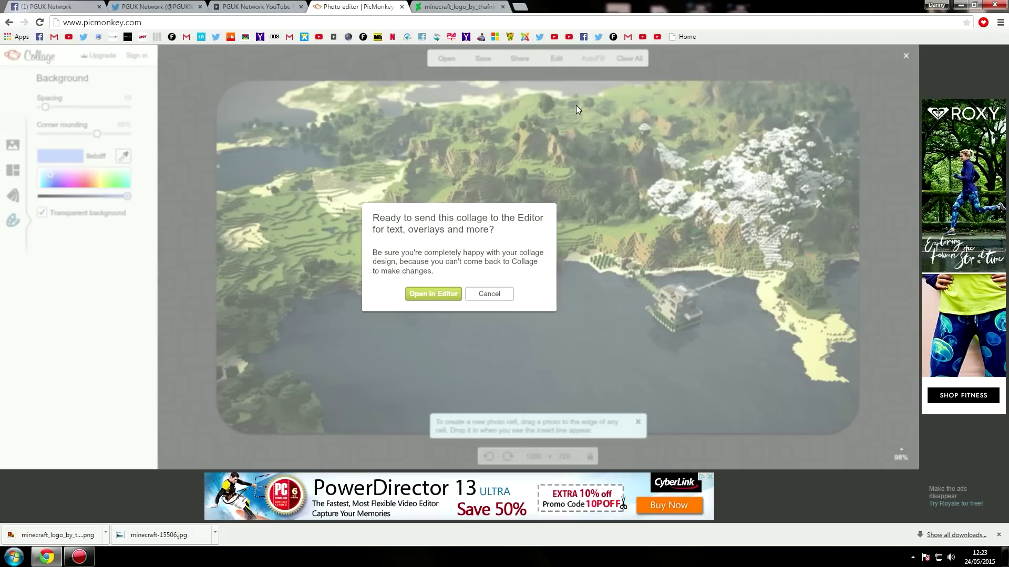
{"action": "left_click", "coordinate": [435, 290]}
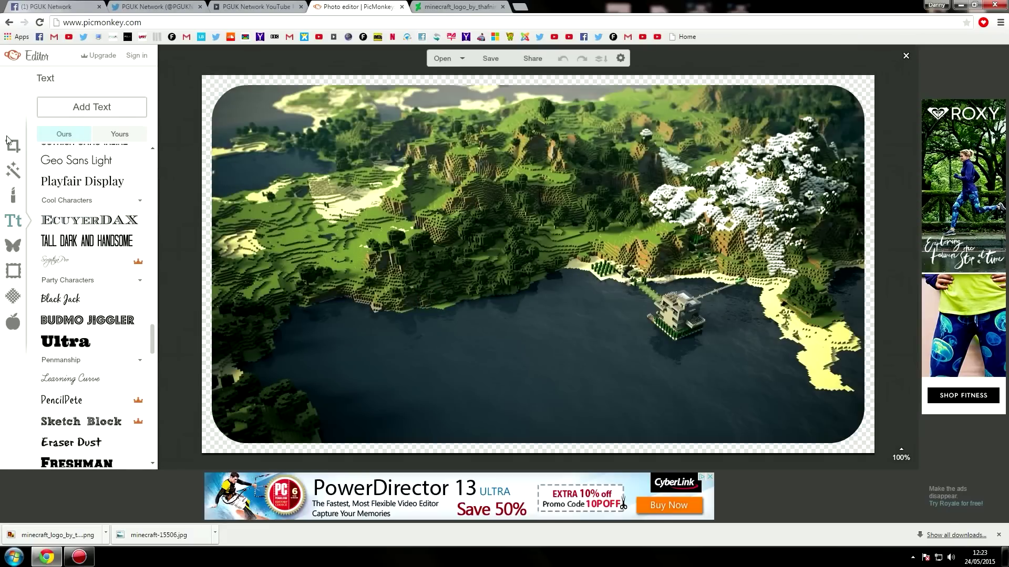
{"action": "scroll", "coordinate": [79, 260], "scroll_direction": "down", "scroll_amount": 1}
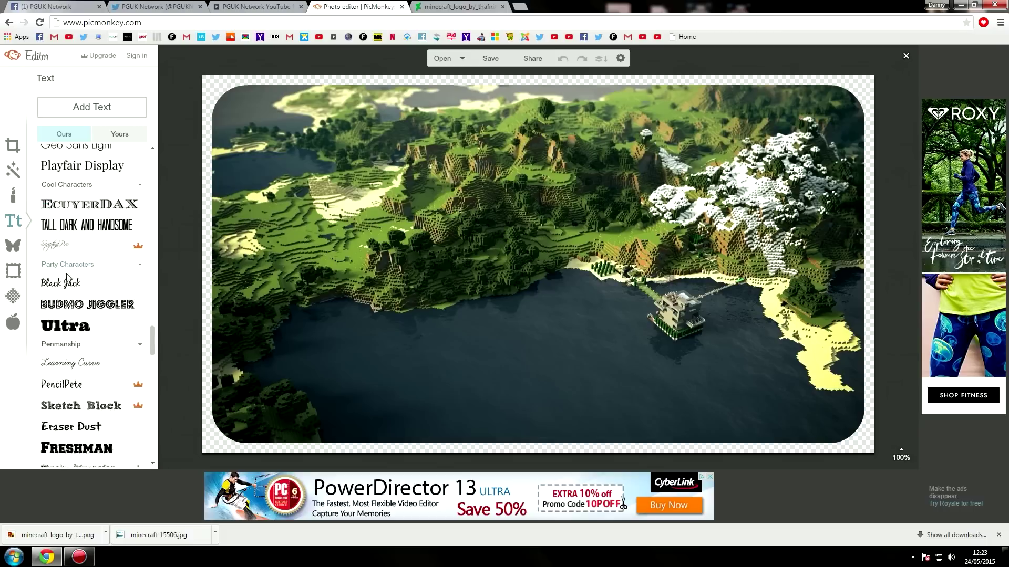
{"action": "scroll", "coordinate": [101, 290], "scroll_direction": "up", "scroll_amount": 2}
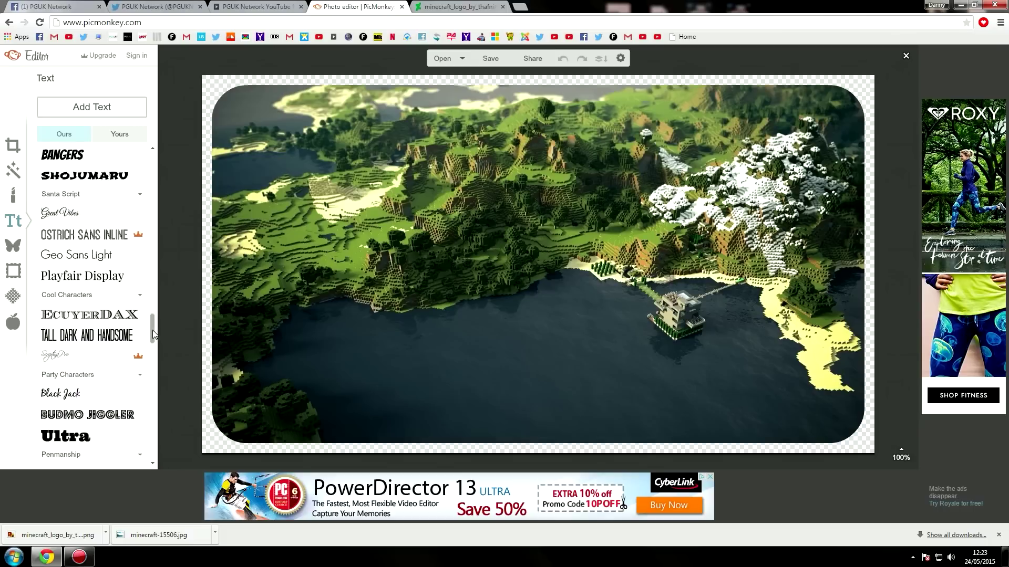
{"action": "scroll", "coordinate": [102, 290], "scroll_direction": "up", "scroll_amount": 5}
{"action": "scroll", "coordinate": [118, 291], "scroll_direction": "up", "scroll_amount": 5}
{"action": "scroll", "coordinate": [143, 291], "scroll_direction": "down", "scroll_amount": 6}
{"action": "scroll", "coordinate": [142, 290], "scroll_direction": "down", "scroll_amount": 2}
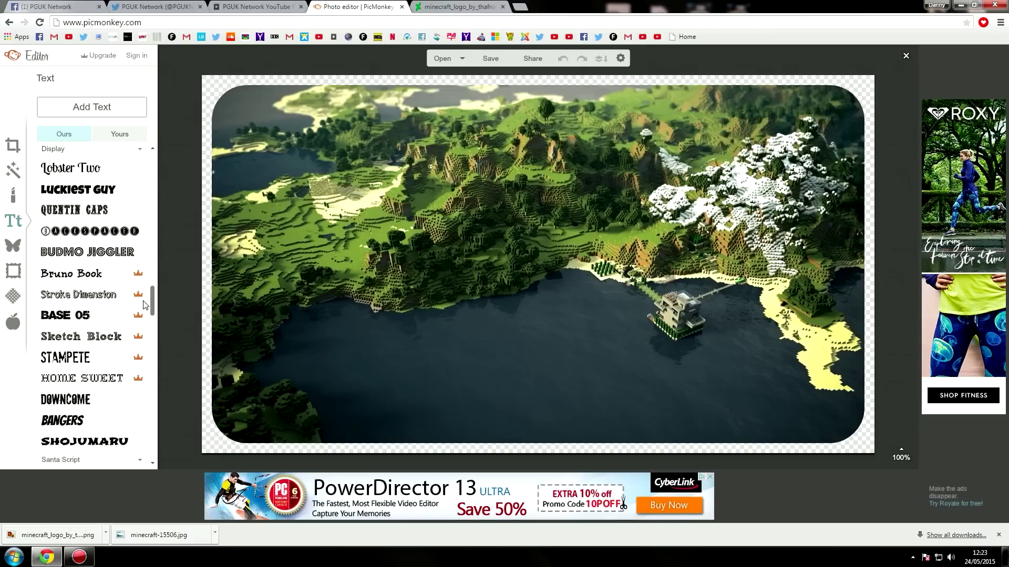
{"action": "scroll", "coordinate": [144, 299], "scroll_direction": "down", "scroll_amount": 1}
{"action": "scroll", "coordinate": [147, 313], "scroll_direction": "down", "scroll_amount": 1}
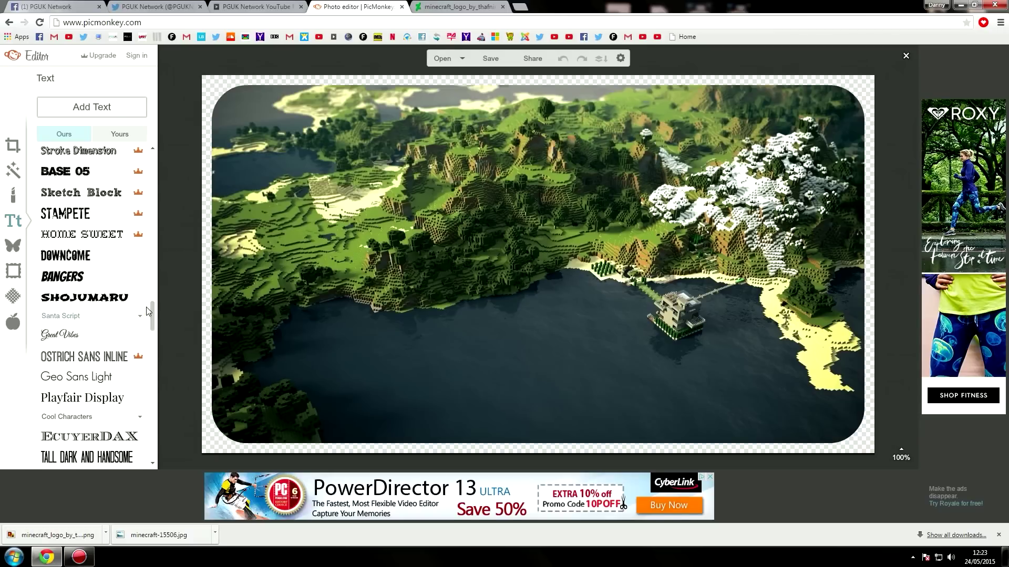
{"action": "left_click", "coordinate": [120, 133]}
{"action": "left_click_drag", "start_coordinate": [150, 164], "coordinate": [151, 305]}
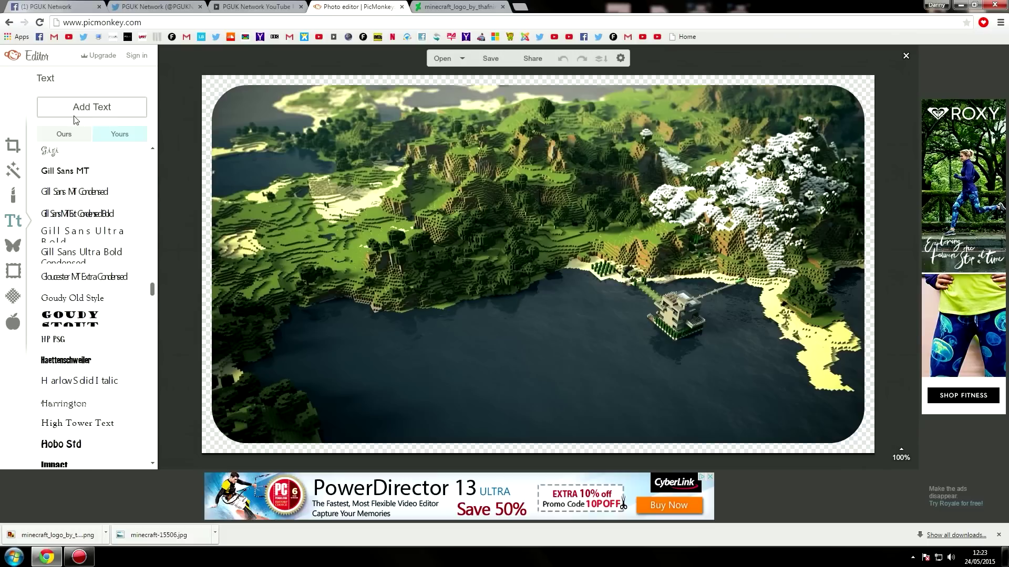
{"action": "left_click", "coordinate": [62, 135]}
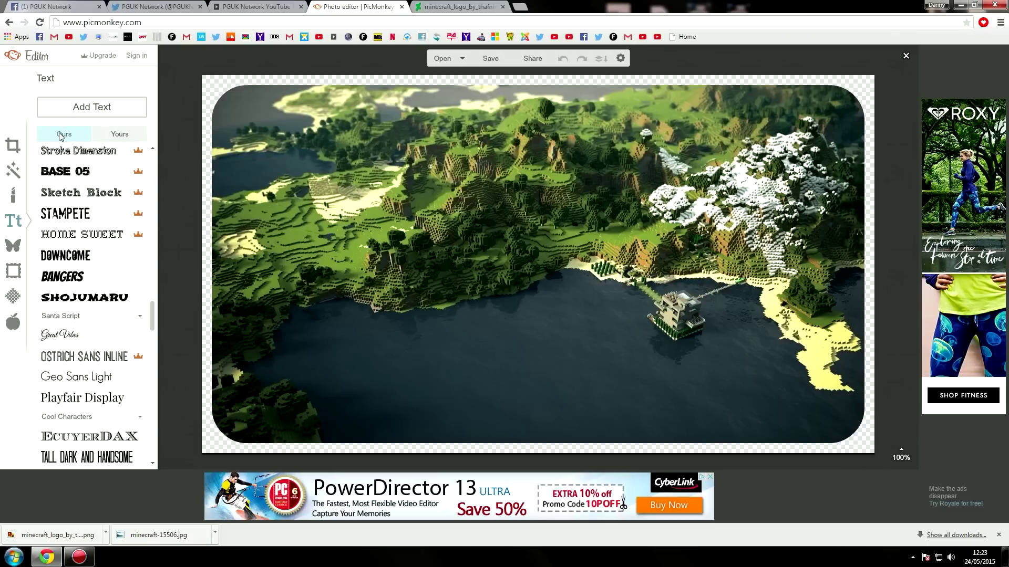
{"action": "left_click", "coordinate": [79, 277]}
Step: Add a Bangers text box reading MINI GAMES and increase its text size
{"action": "left_click", "coordinate": [90, 108]}
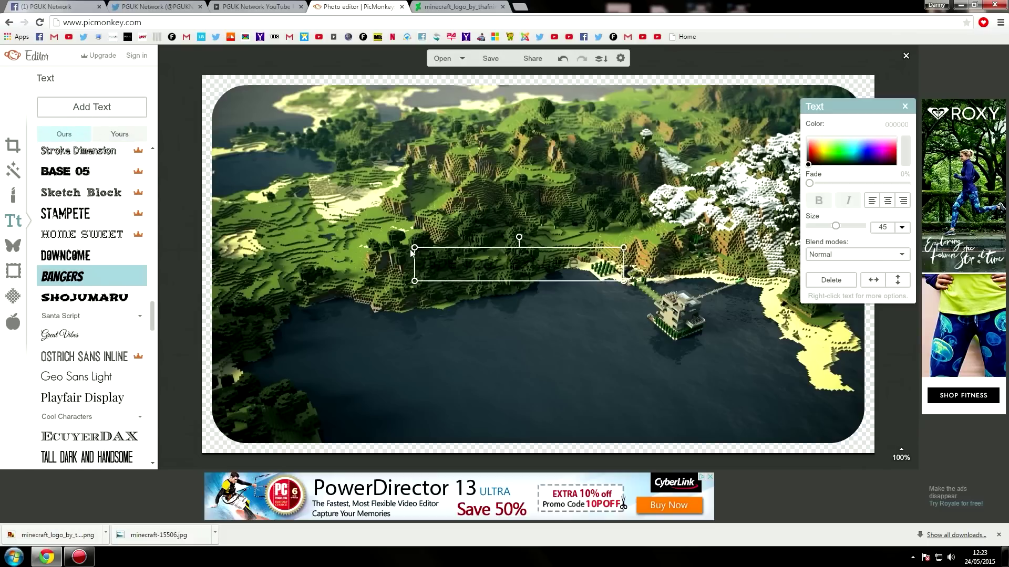
{"action": "left_click", "coordinate": [501, 263]}
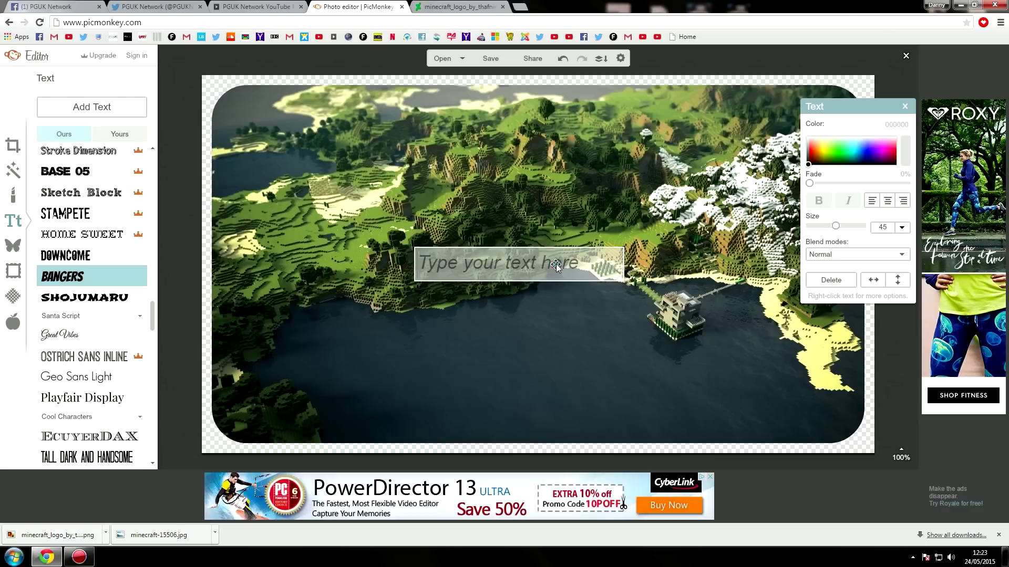
{"action": "type", "text": "MINI"}
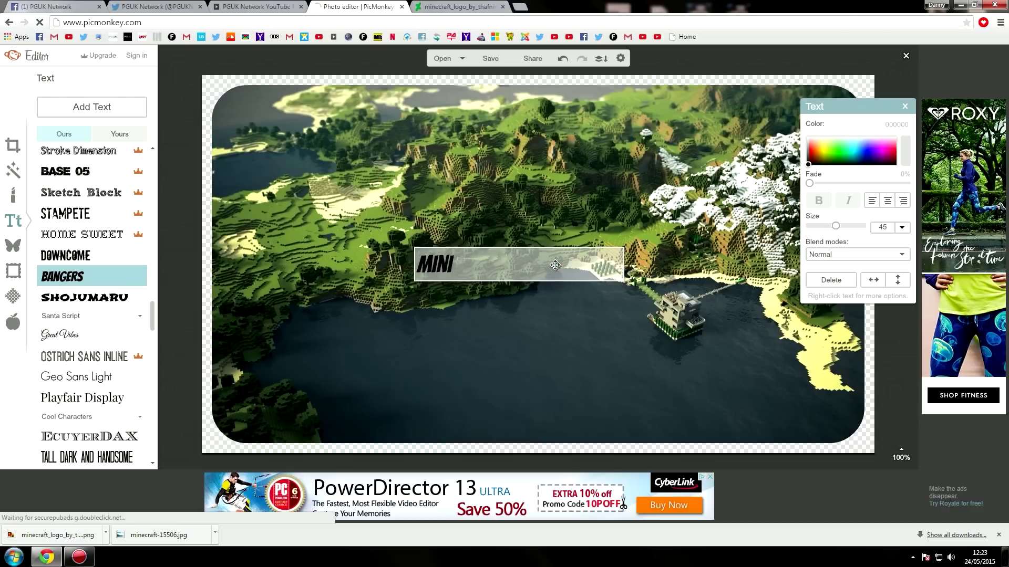
{"action": "type", "text": " GAMES"}
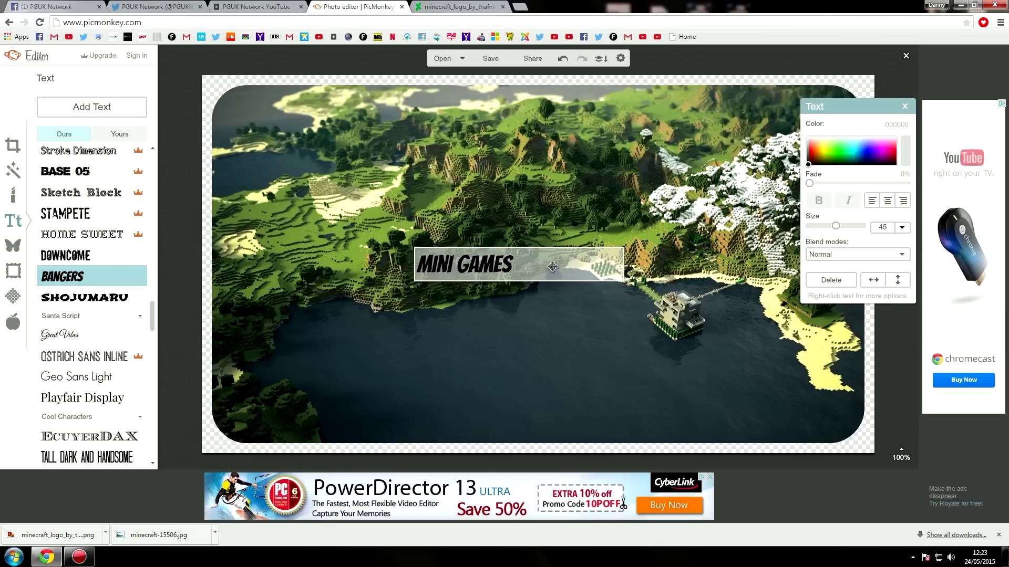
{"action": "left_click_drag", "start_coordinate": [527, 270], "coordinate": [373, 263]}
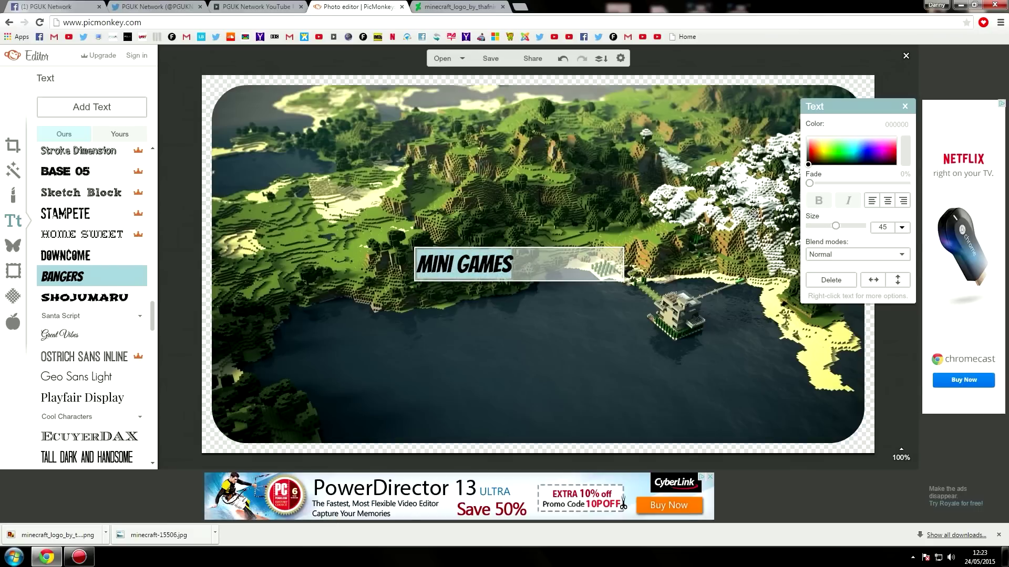
{"action": "left_click_drag", "start_coordinate": [840, 229], "coordinate": [853, 227]}
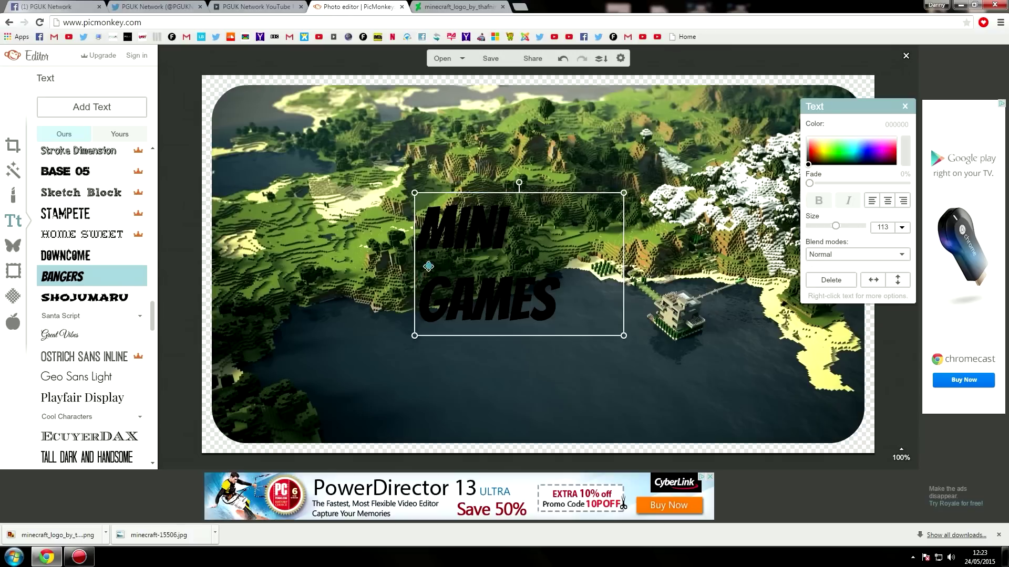
{"action": "left_click", "coordinate": [378, 268]}
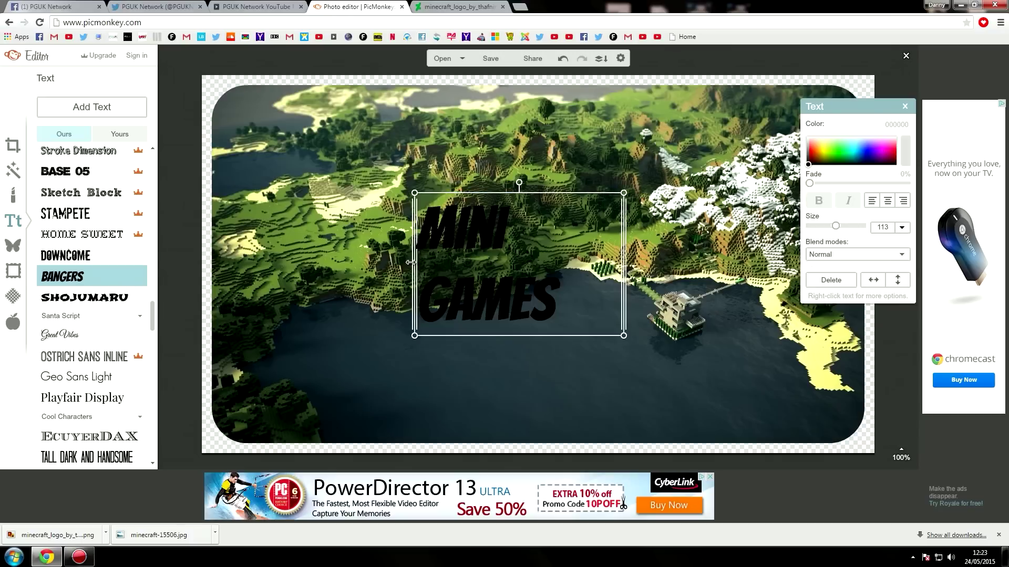
Step: Enlarge MINI GAMES onto one line over the water, tilt it slightly and recolour it white
{"action": "left_click_drag", "start_coordinate": [414, 261], "coordinate": [291, 263]}
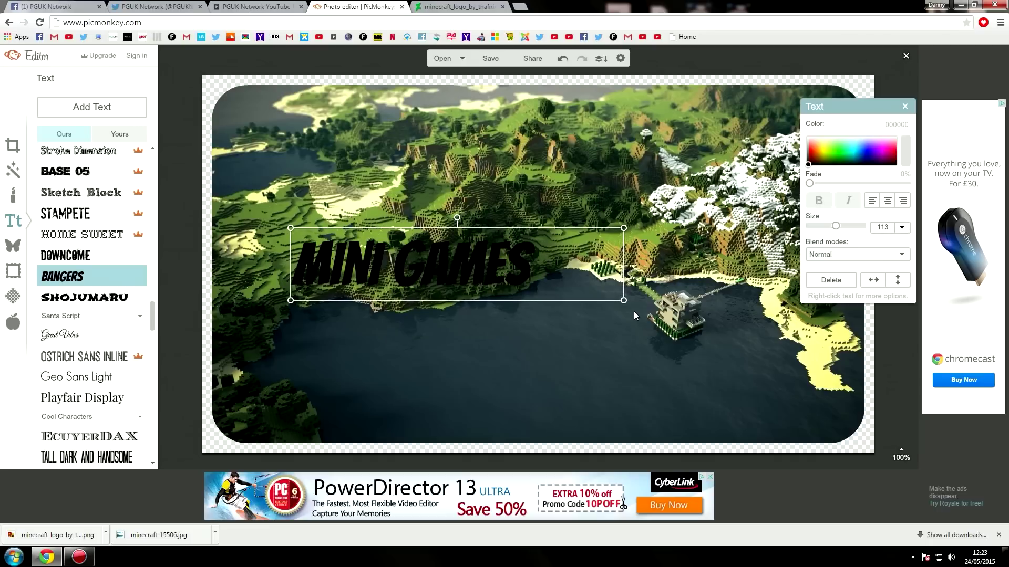
{"action": "left_click_drag", "start_coordinate": [624, 300], "coordinate": [741, 330]}
{"action": "left_click", "coordinate": [530, 355]}
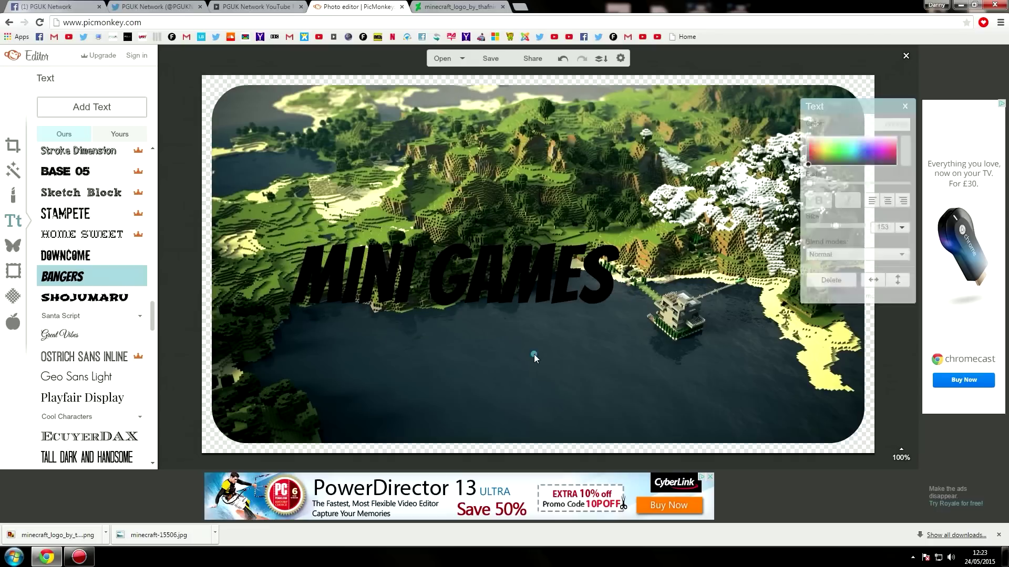
{"action": "left_click_drag", "start_coordinate": [497, 240], "coordinate": [497, 296]}
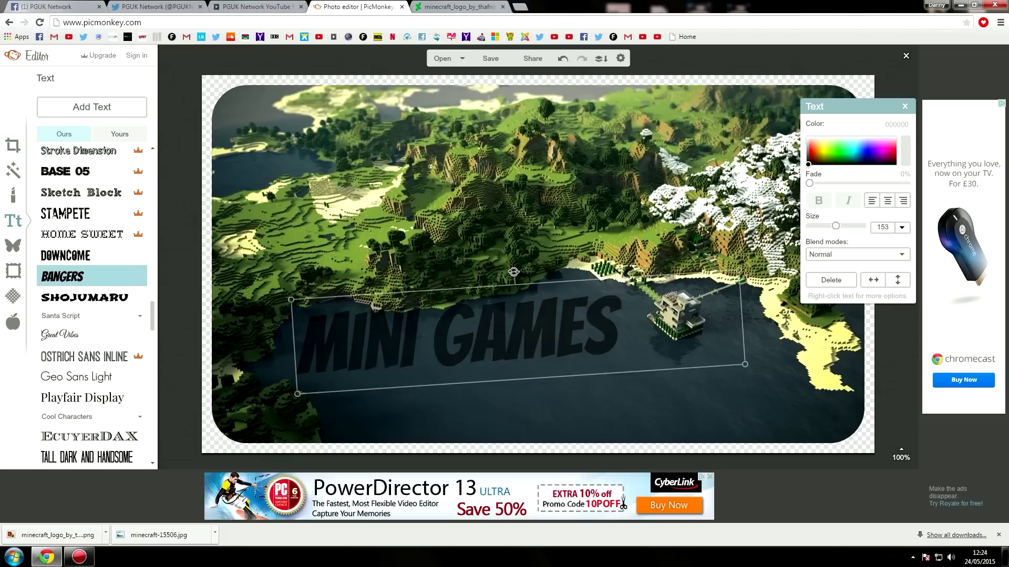
{"action": "left_click_drag", "start_coordinate": [519, 273], "coordinate": [509, 275]}
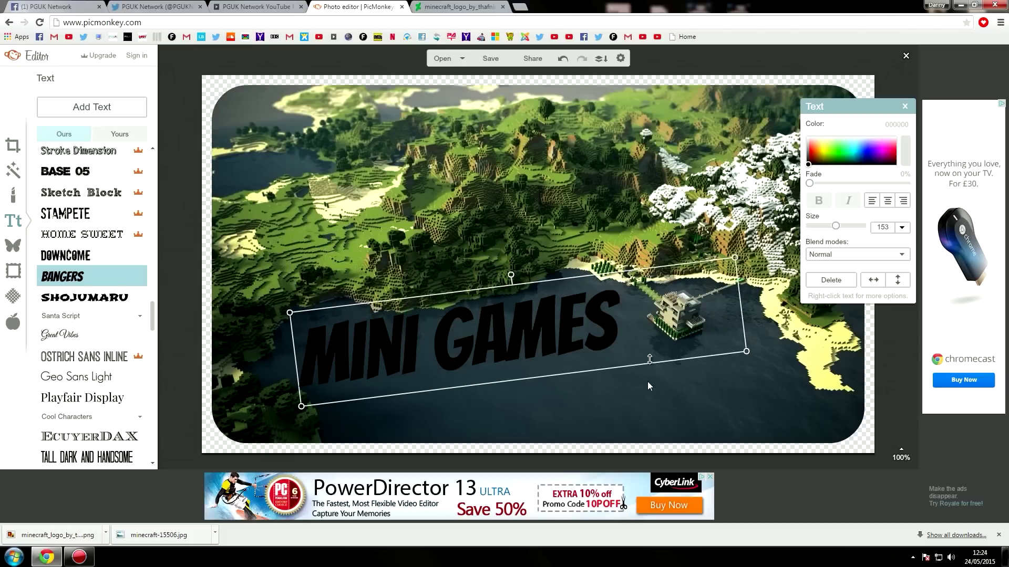
{"action": "mouse_move", "coordinate": [650, 331]}
{"action": "left_mouse_down"}
{"action": "mouse_move", "coordinate": [547, 331]}
{"action": "mouse_move", "coordinate": [268, 364]}
{"action": "left_mouse_up"}
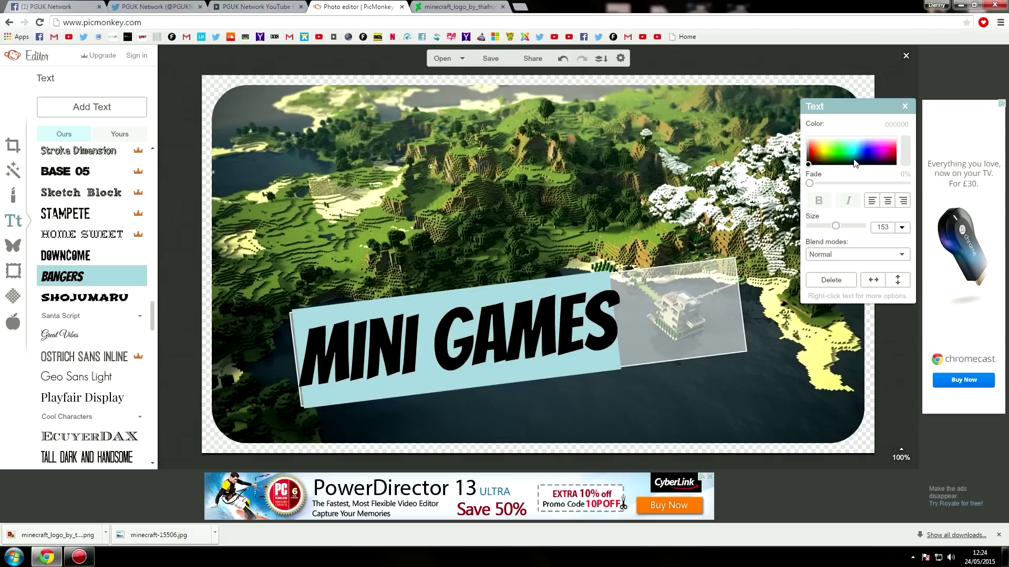
{"action": "mouse_move", "coordinate": [855, 163]}
{"action": "left_mouse_down"}
{"action": "mouse_move", "coordinate": [853, 137]}
{"action": "mouse_move", "coordinate": [806, 137]}
{"action": "left_mouse_up"}
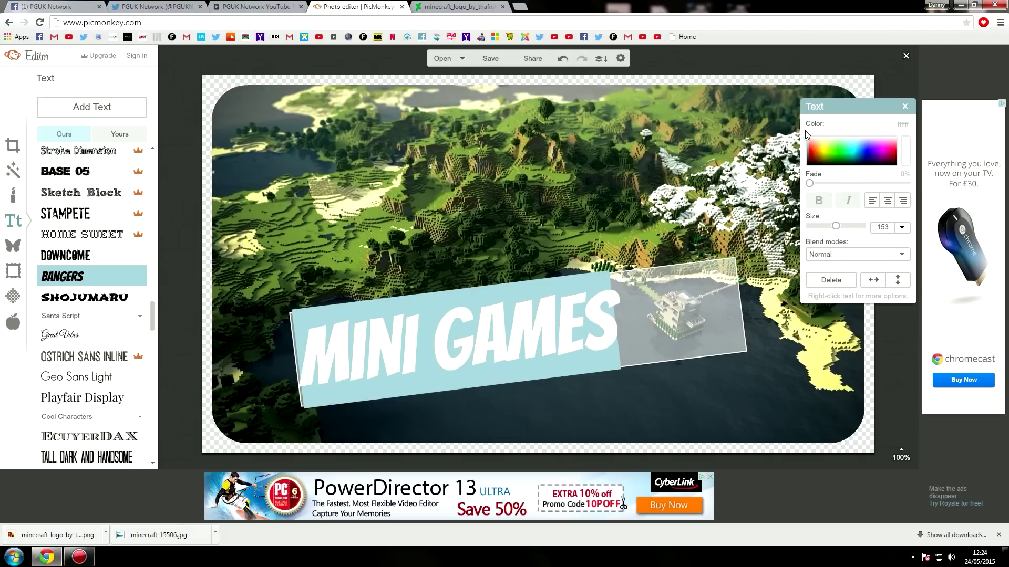
Step: Add a Comic Heroes speech balloon enlarged into the top-right corner
{"action": "left_click", "coordinate": [584, 402]}
{"action": "left_click", "coordinate": [13, 296]}
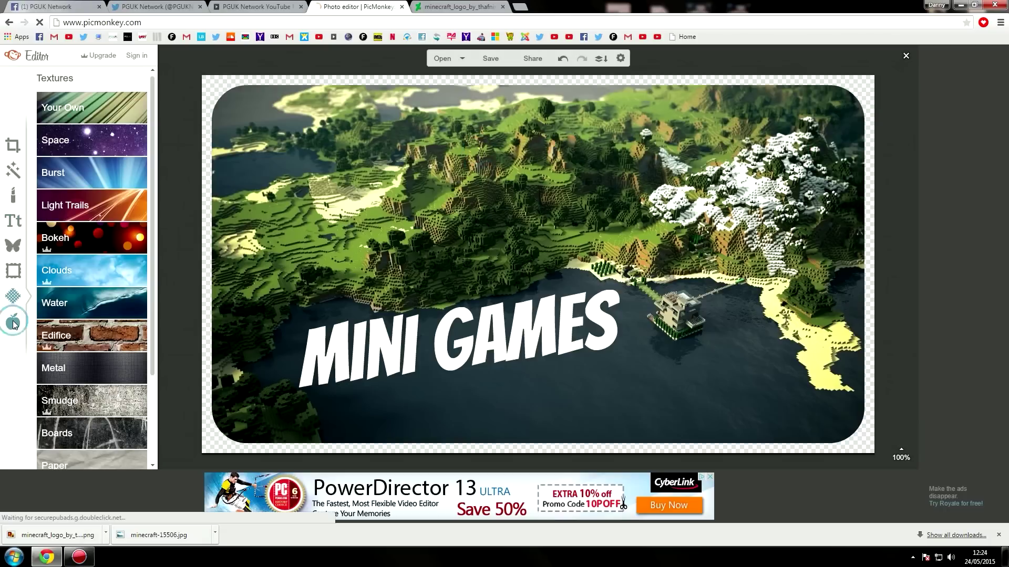
{"action": "left_click", "coordinate": [13, 322]}
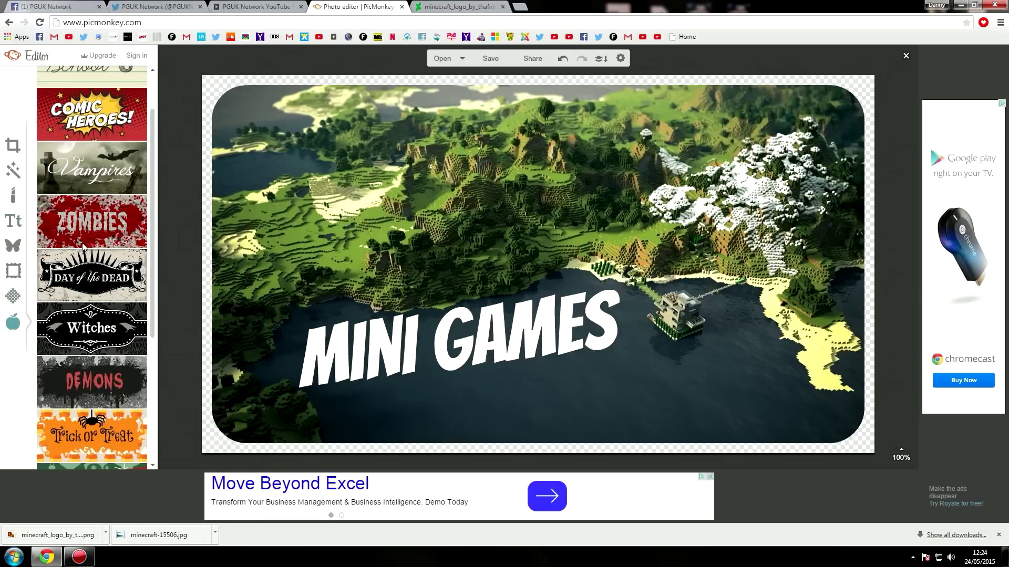
{"action": "left_click", "coordinate": [86, 173]}
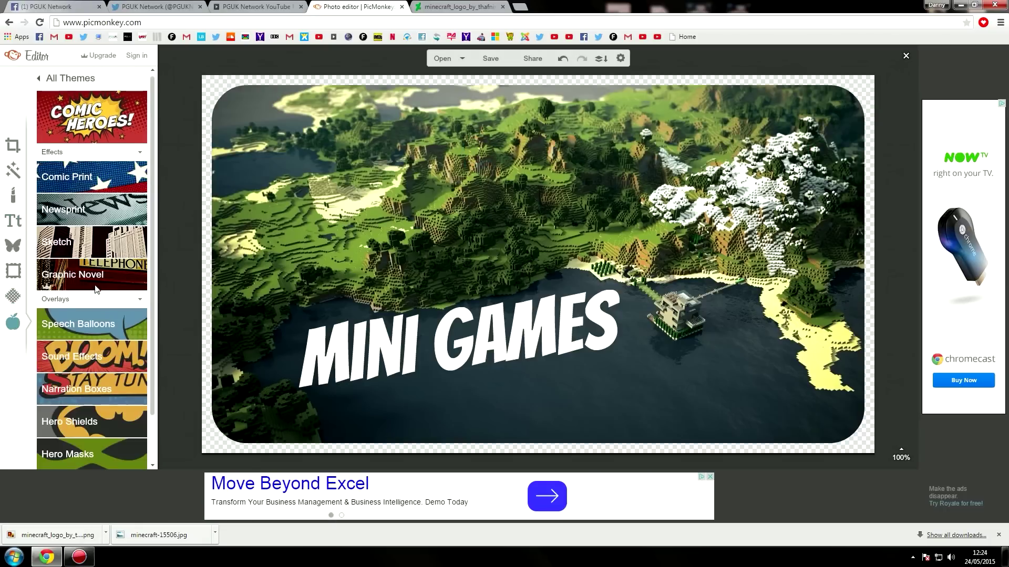
{"action": "scroll", "coordinate": [102, 237], "scroll_direction": "down", "scroll_amount": 2}
{"action": "left_click", "coordinate": [108, 272]}
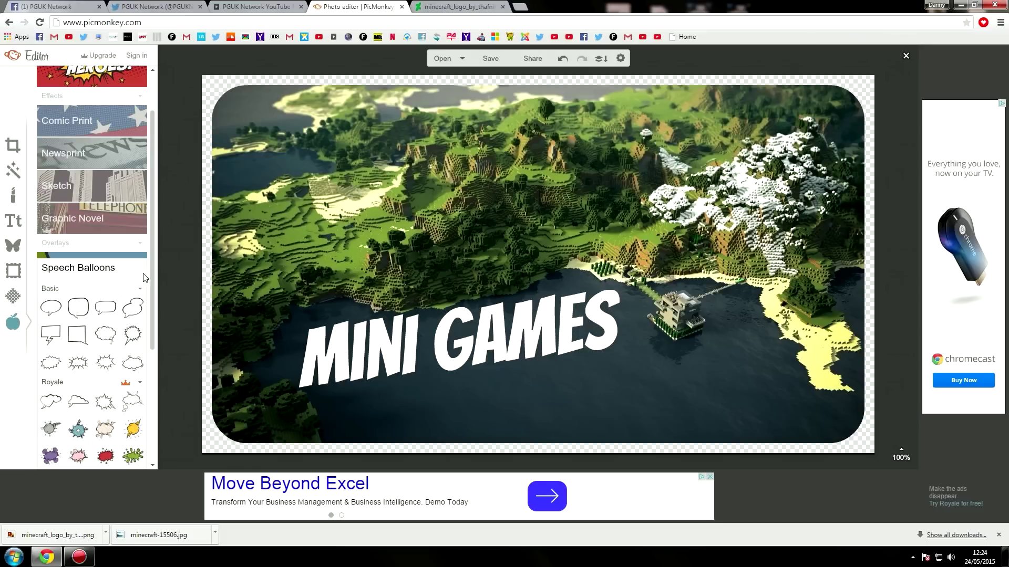
{"action": "left_click", "coordinate": [106, 309]}
{"action": "mouse_move", "coordinate": [555, 254]}
{"action": "left_mouse_down"}
{"action": "mouse_move", "coordinate": [613, 210]}
{"action": "mouse_move", "coordinate": [802, 114]}
{"action": "left_mouse_up"}
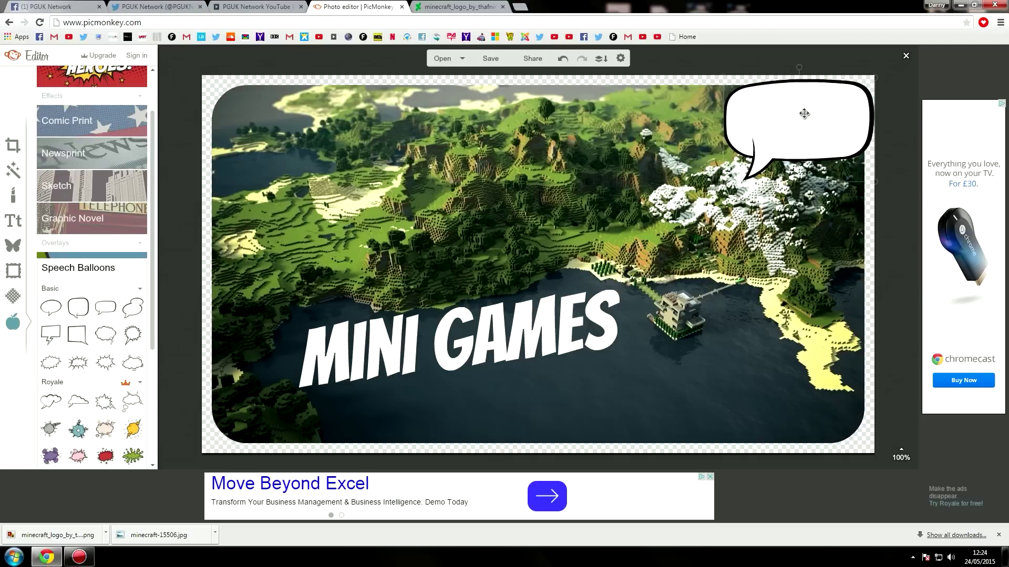
{"action": "left_click", "coordinate": [551, 221]}
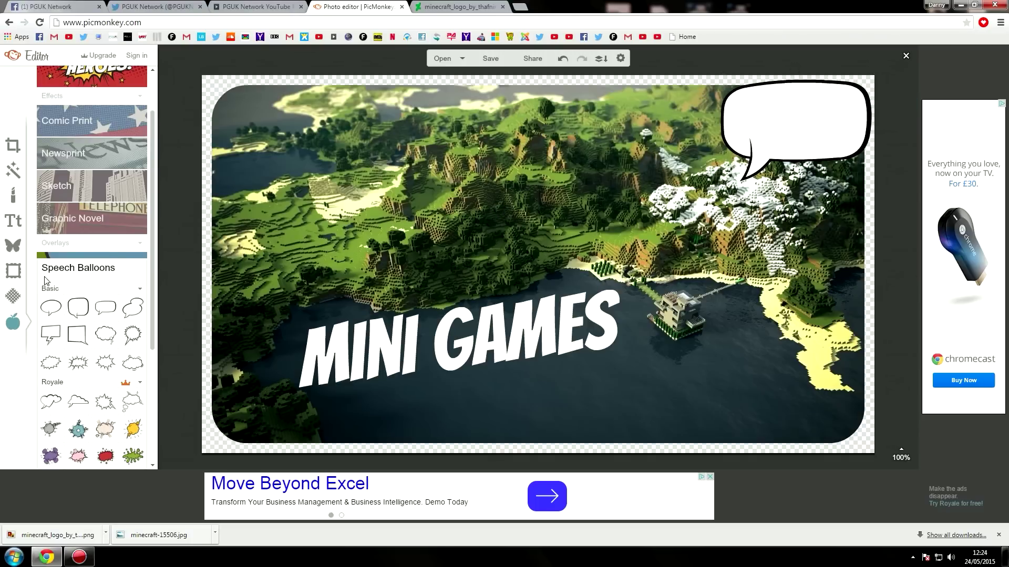
Step: Add a new Ultra-font text box for the #1 inside the balloon
{"action": "left_click", "coordinate": [13, 222]}
{"action": "scroll", "coordinate": [71, 354], "scroll_direction": "down", "scroll_amount": 2}
{"action": "scroll", "coordinate": [72, 379], "scroll_direction": "down", "scroll_amount": 2}
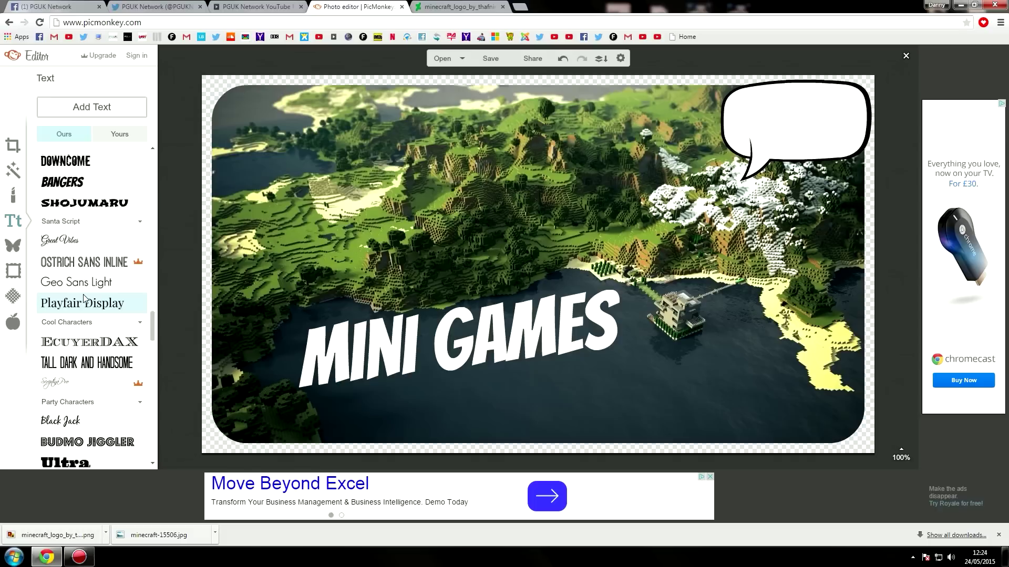
{"action": "scroll", "coordinate": [70, 413], "scroll_direction": "down", "scroll_amount": 2}
{"action": "left_click", "coordinate": [69, 413]}
{"action": "left_click", "coordinate": [83, 107]}
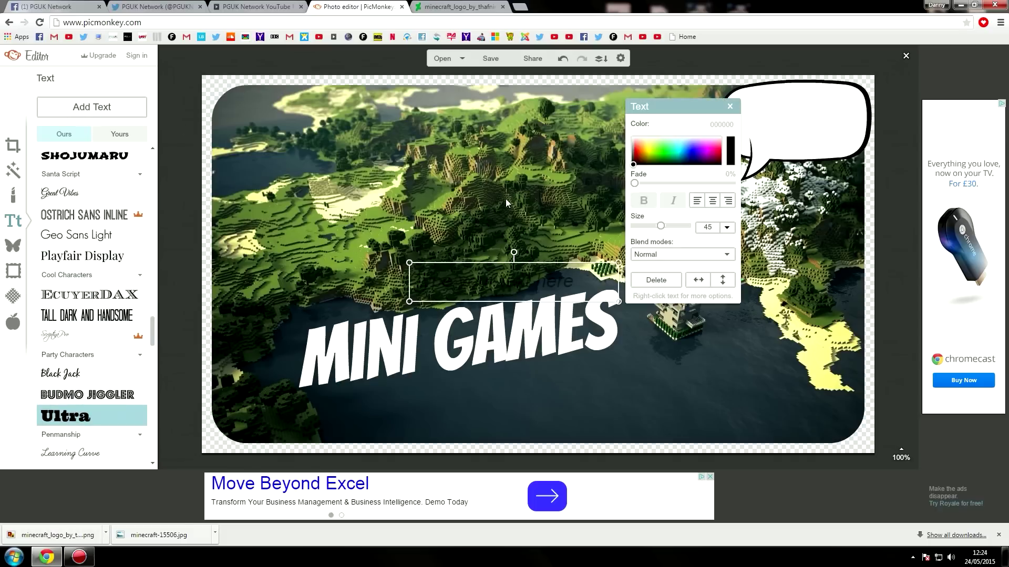
{"action": "left_click", "coordinate": [524, 280]}
{"action": "type", "text": "#1"}
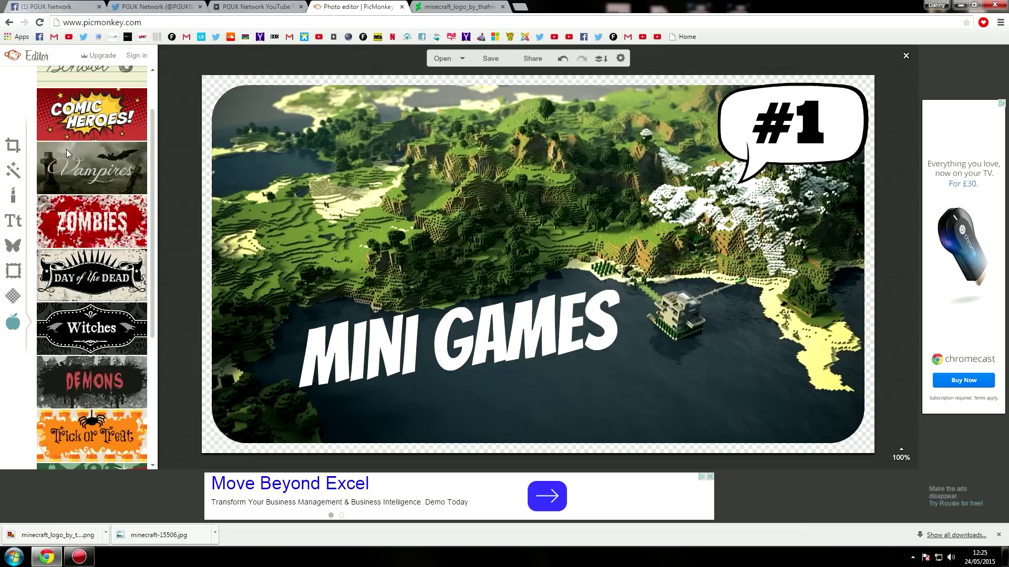
Step: Place narration boxes WHAT WILL HAPPEN NEXT?! left above the title and a larger STAY TUNED... at lower right
{"action": "left_click", "coordinate": [68, 114]}
{"action": "scroll", "coordinate": [118, 302], "scroll_direction": "down", "scroll_amount": 1}
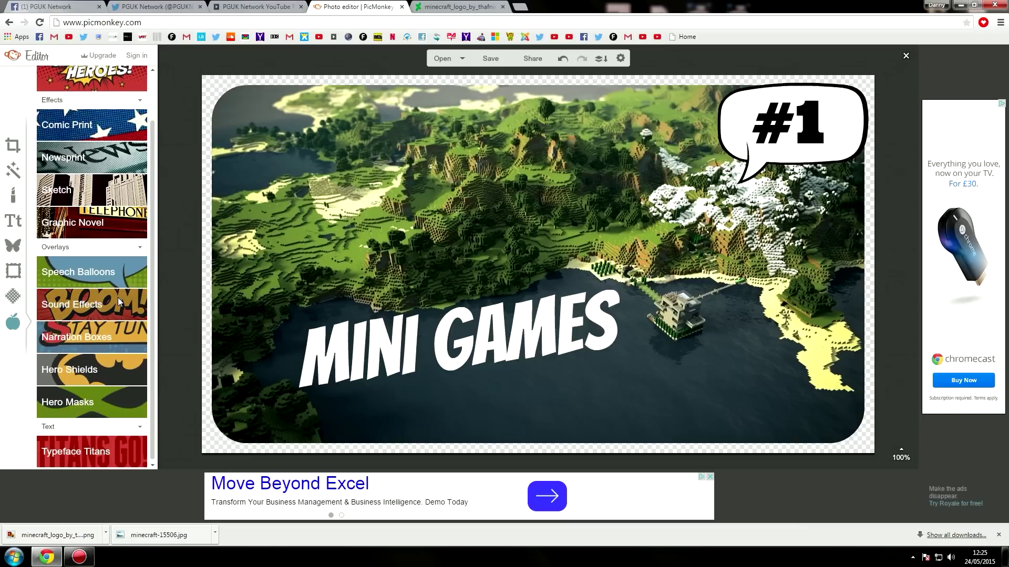
{"action": "left_click", "coordinate": [118, 302]}
{"action": "left_click", "coordinate": [105, 220]}
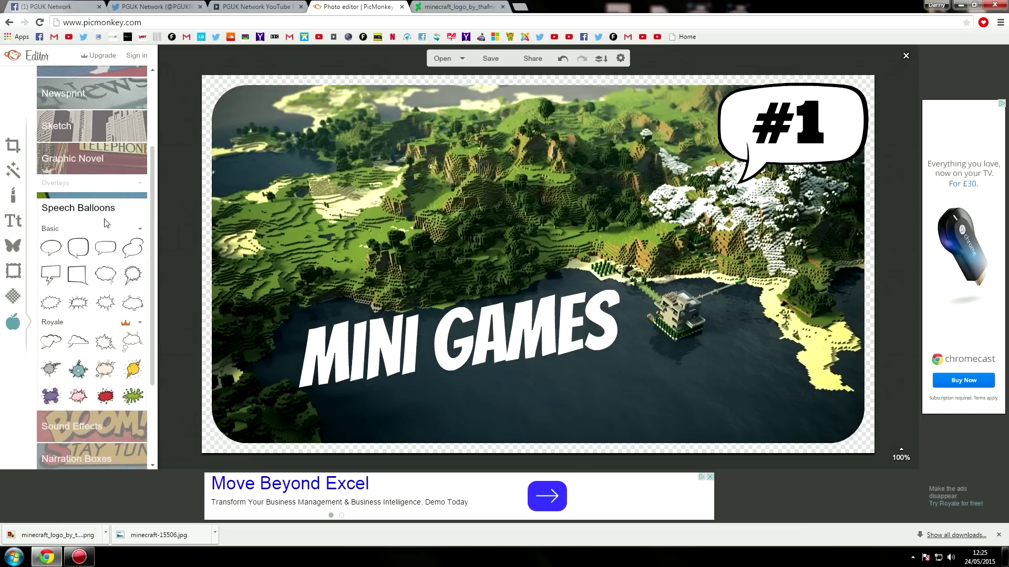
{"action": "scroll", "coordinate": [106, 397], "scroll_direction": "down", "scroll_amount": 2}
{"action": "left_click", "coordinate": [87, 343]}
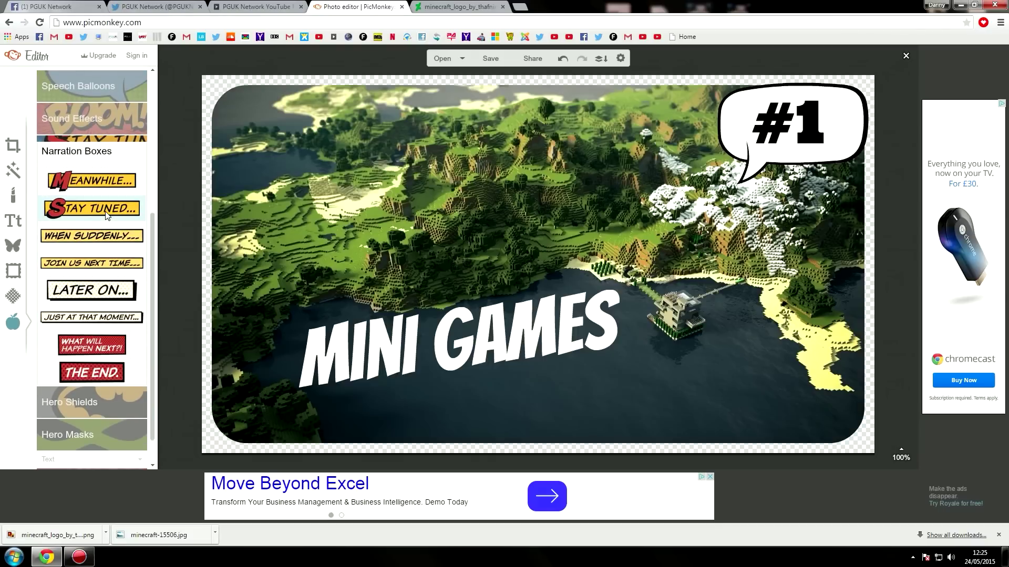
{"action": "left_click", "coordinate": [92, 345]}
{"action": "left_click_drag", "start_coordinate": [531, 279], "coordinate": [297, 266]}
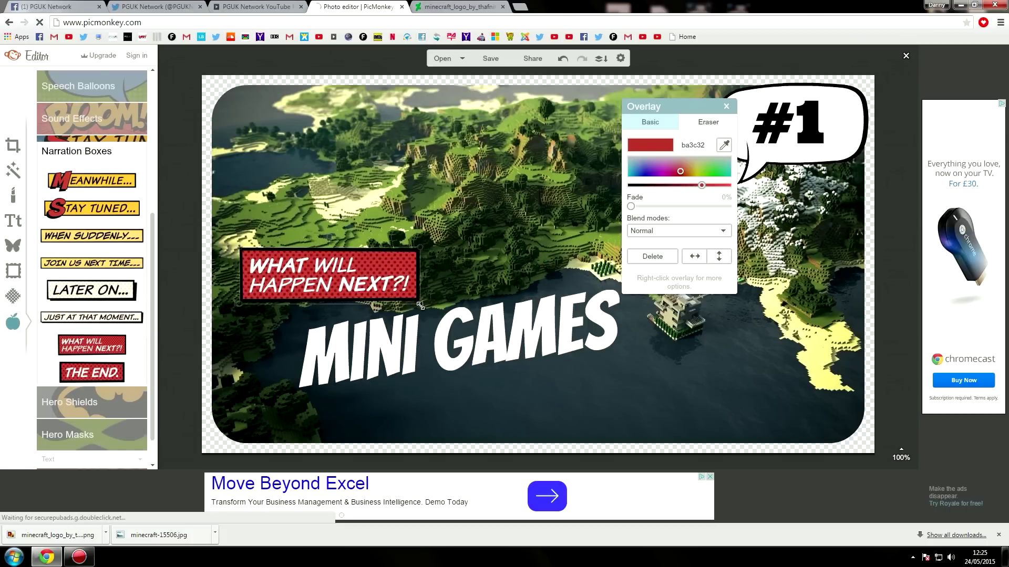
{"action": "left_click_drag", "start_coordinate": [374, 289], "coordinate": [424, 306]}
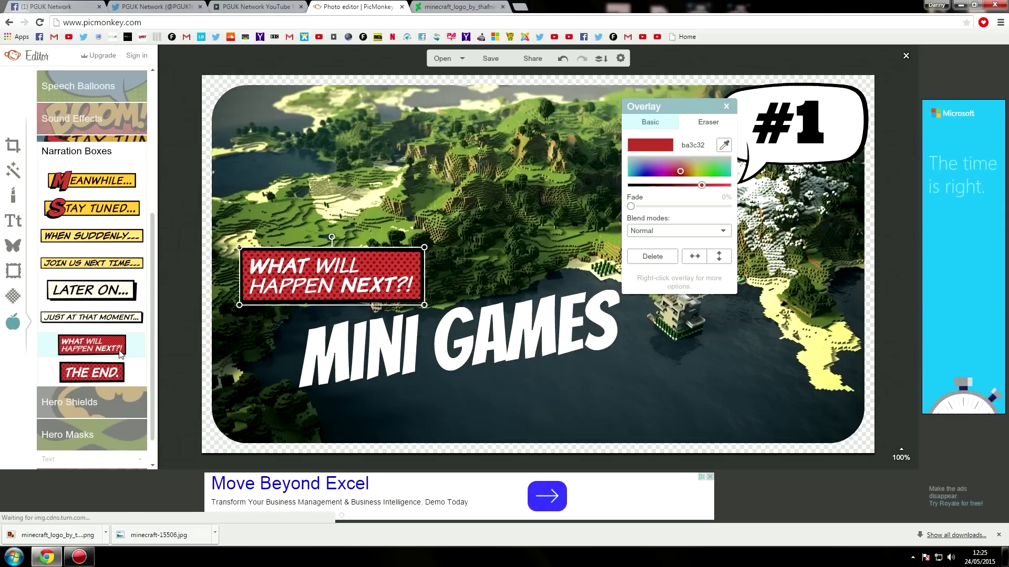
{"action": "left_click", "coordinate": [102, 223]}
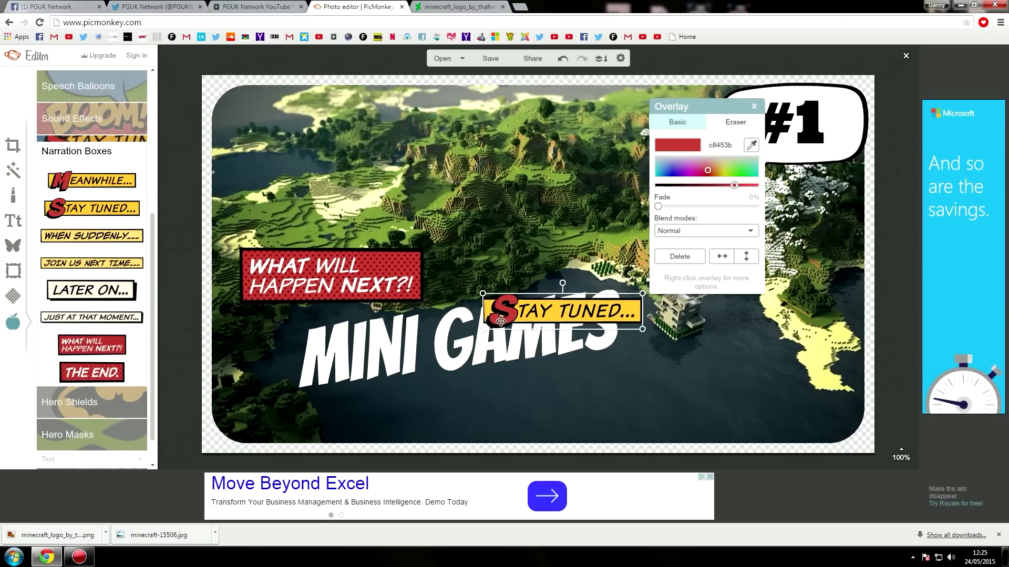
{"action": "left_click_drag", "start_coordinate": [585, 314], "coordinate": [690, 394]}
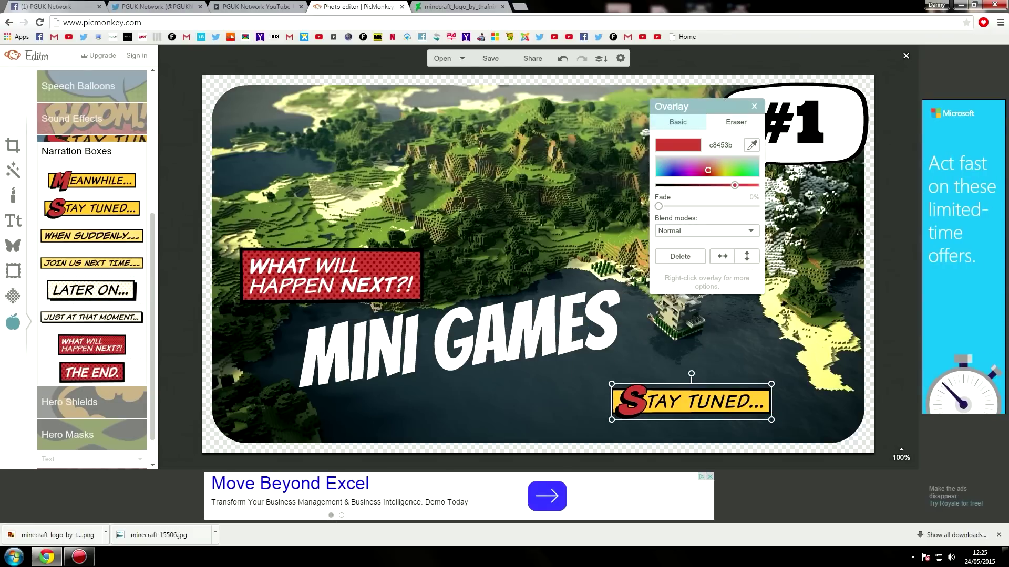
{"action": "left_click_drag", "start_coordinate": [760, 408], "coordinate": [842, 443]}
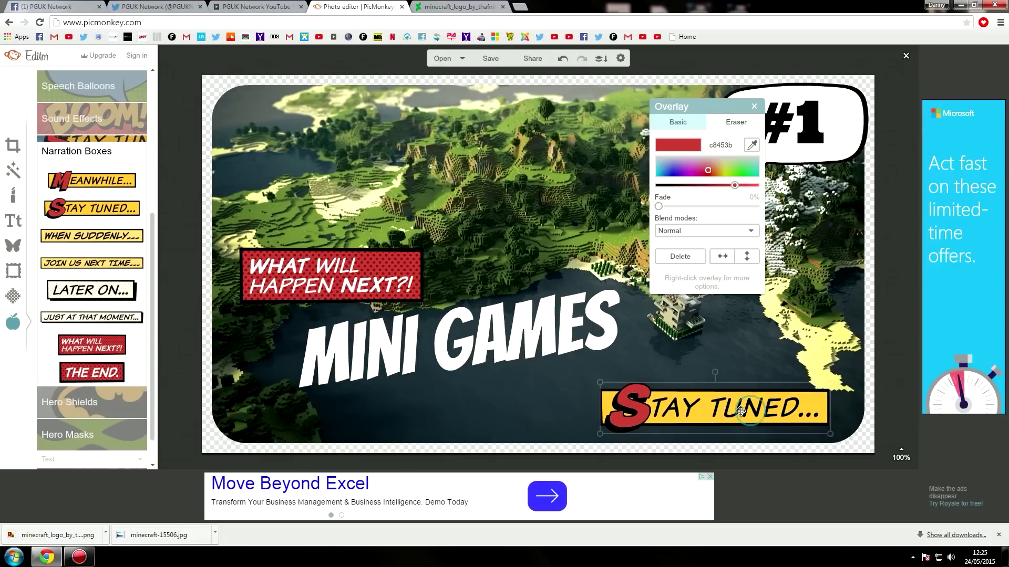
{"action": "left_click_drag", "start_coordinate": [767, 416], "coordinate": [743, 411]}
{"action": "left_click", "coordinate": [369, 396]}
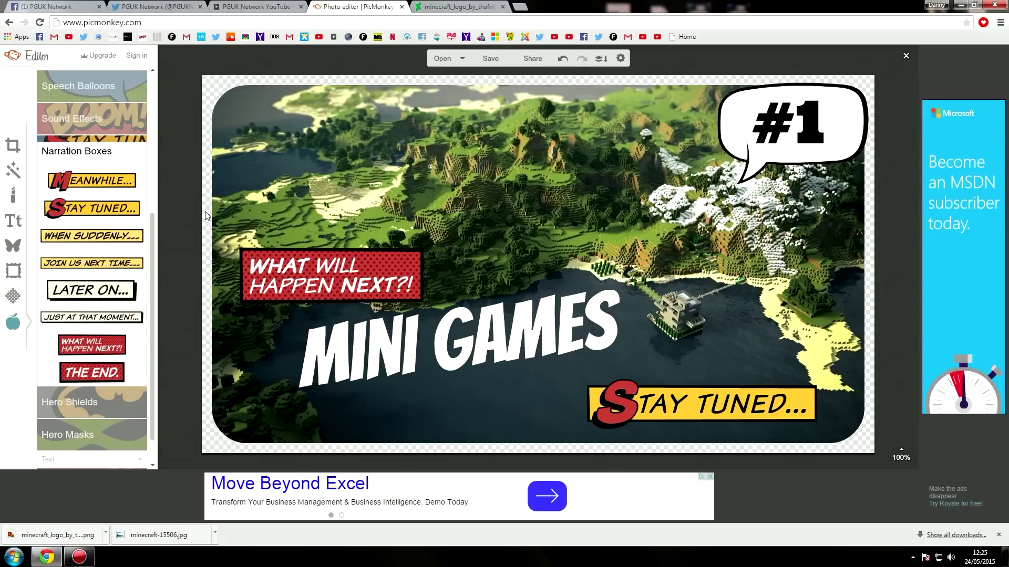
{"action": "left_click", "coordinate": [10, 248]}
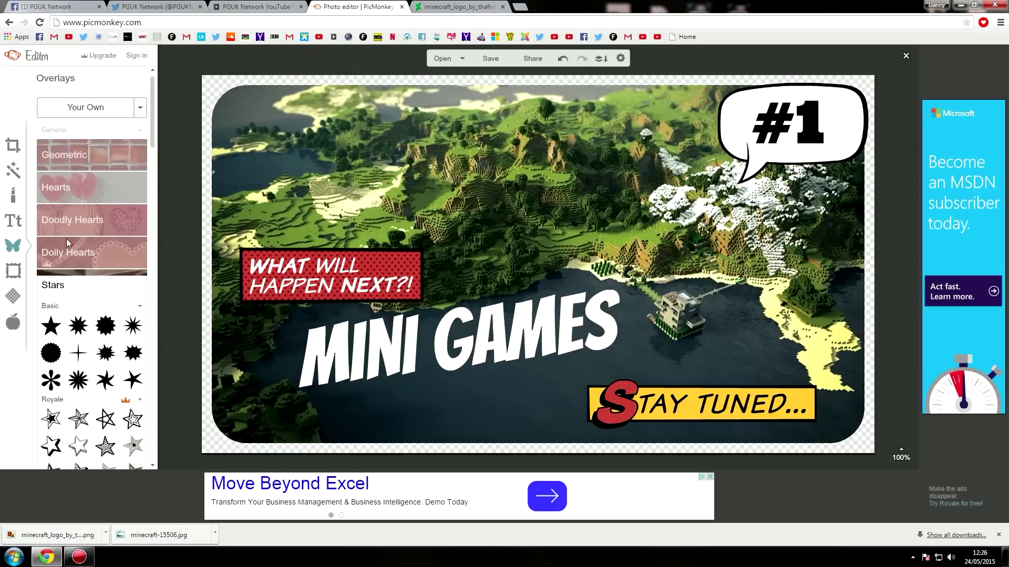
{"action": "scroll", "coordinate": [101, 214], "scroll_direction": "down", "scroll_amount": 3}
{"action": "scroll", "coordinate": [101, 236], "scroll_direction": "down", "scroll_amount": 2}
{"action": "scroll", "coordinate": [91, 193], "scroll_direction": "up", "scroll_amount": 1}
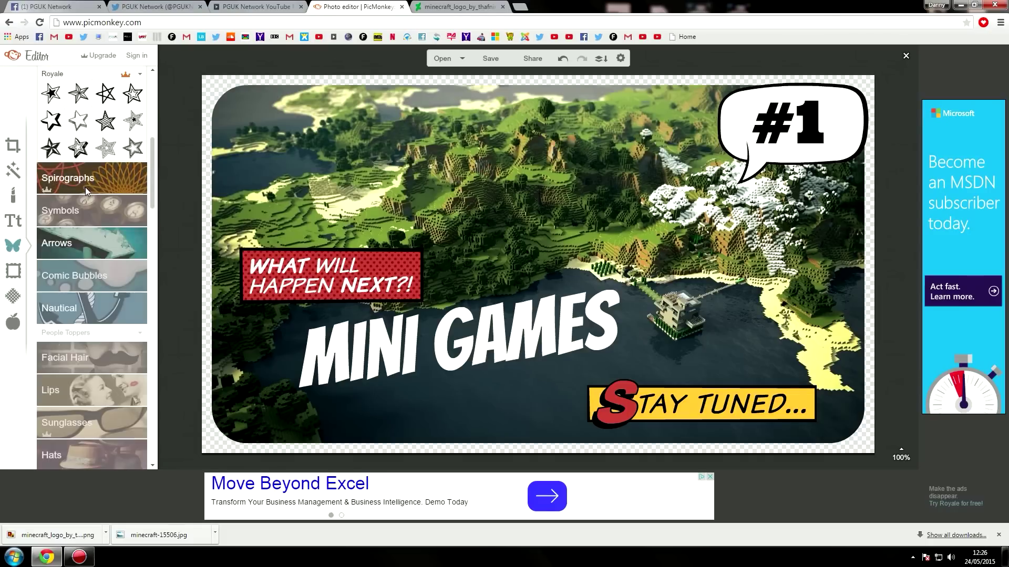
{"action": "left_click", "coordinate": [83, 251]}
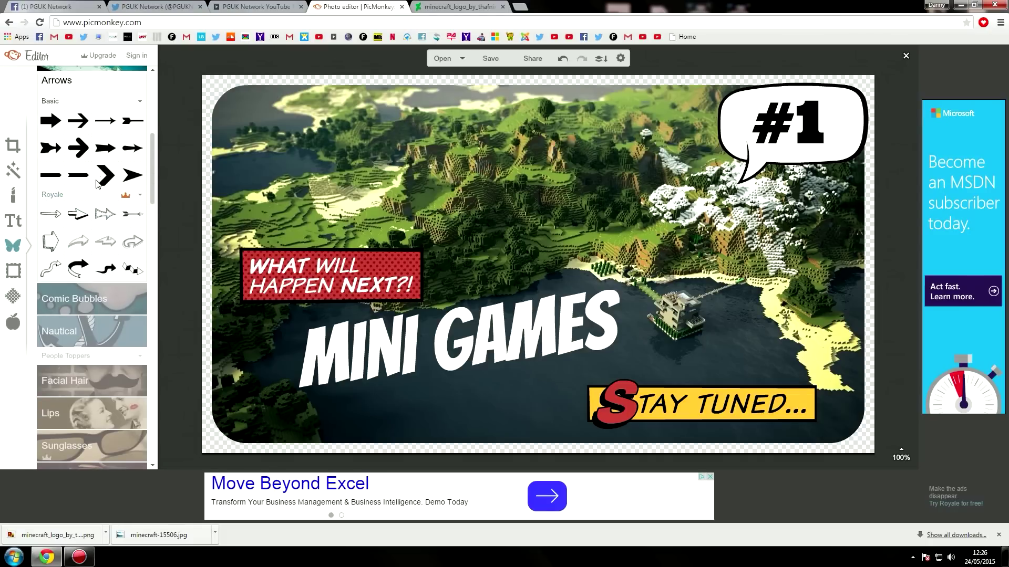
{"action": "scroll", "coordinate": [92, 161], "scroll_direction": "down", "scroll_amount": 2}
{"action": "scroll", "coordinate": [91, 284], "scroll_direction": "down", "scroll_amount": 3}
{"action": "scroll", "coordinate": [93, 268], "scroll_direction": "down", "scroll_amount": 3}
{"action": "scroll", "coordinate": [88, 290], "scroll_direction": "down", "scroll_amount": 3}
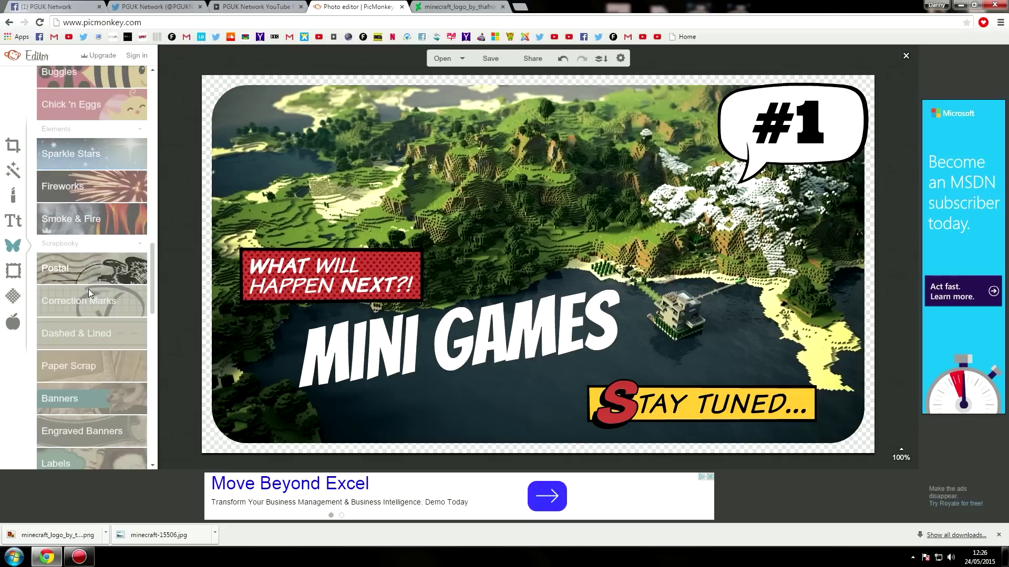
{"action": "scroll", "coordinate": [88, 289], "scroll_direction": "down", "scroll_amount": 3}
{"action": "left_click", "coordinate": [113, 265]}
{"action": "scroll", "coordinate": [101, 250], "scroll_direction": "down", "scroll_amount": 3}
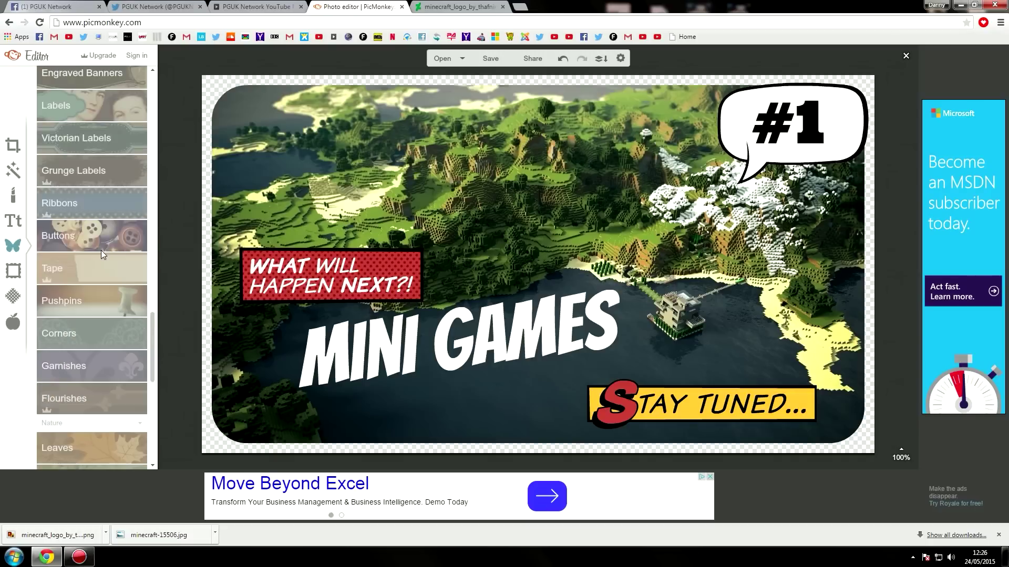
{"action": "scroll", "coordinate": [103, 259], "scroll_direction": "up", "scroll_amount": 3}
{"action": "scroll", "coordinate": [105, 258], "scroll_direction": "up", "scroll_amount": 1}
{"action": "scroll", "coordinate": [99, 267], "scroll_direction": "down", "scroll_amount": 5}
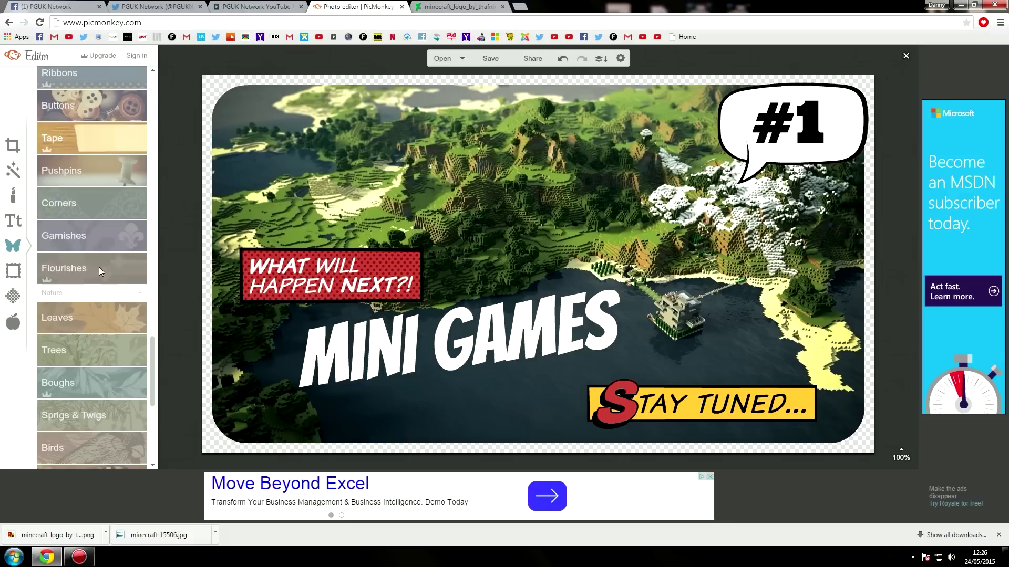
{"action": "left_click", "coordinate": [82, 203]}
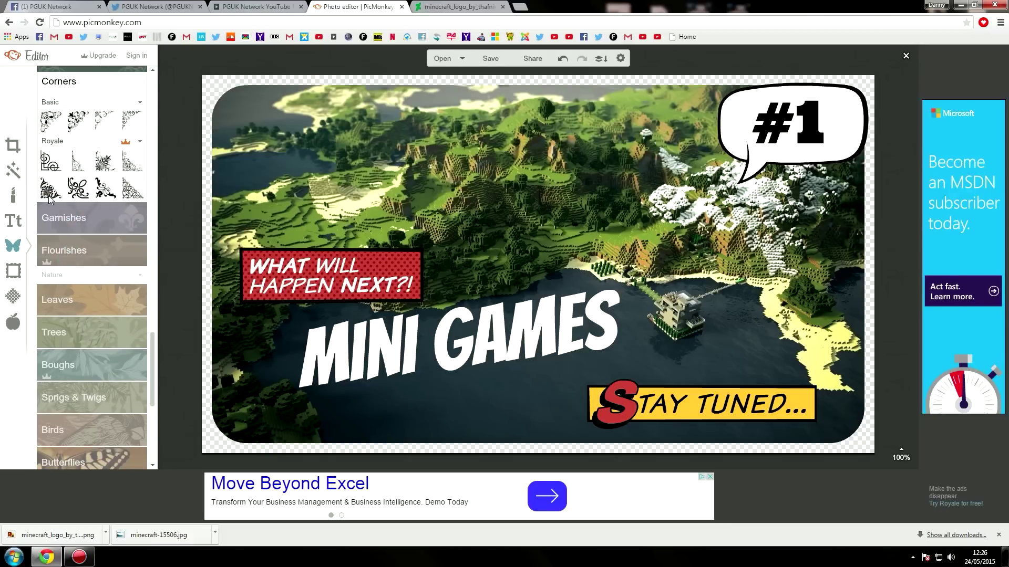
{"action": "scroll", "coordinate": [85, 291], "scroll_direction": "up", "scroll_amount": 3}
{"action": "scroll", "coordinate": [88, 290], "scroll_direction": "up", "scroll_amount": 5}
{"action": "scroll", "coordinate": [89, 291], "scroll_direction": "up", "scroll_amount": 5}
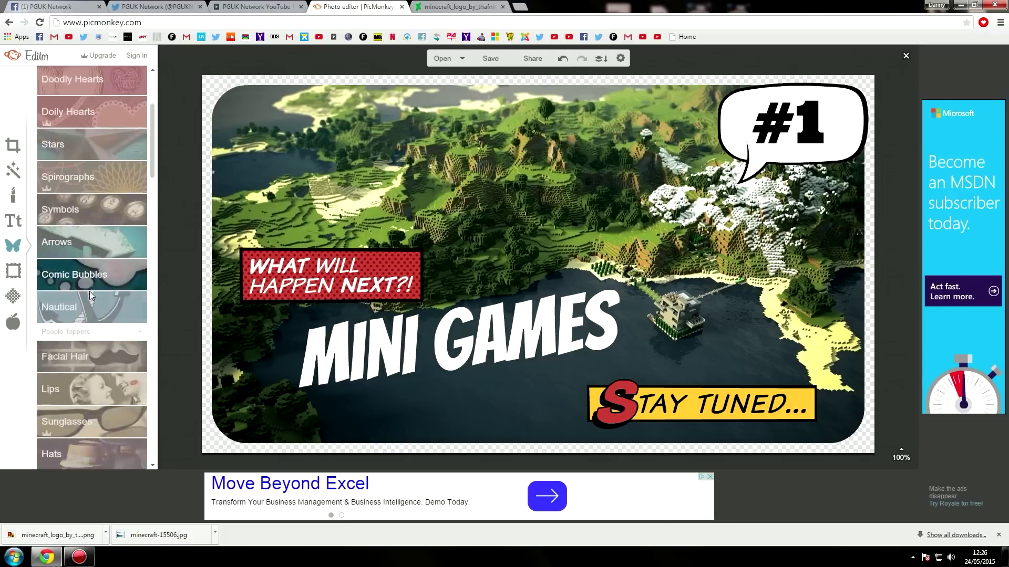
{"action": "scroll", "coordinate": [92, 276], "scroll_direction": "up", "scroll_amount": 3}
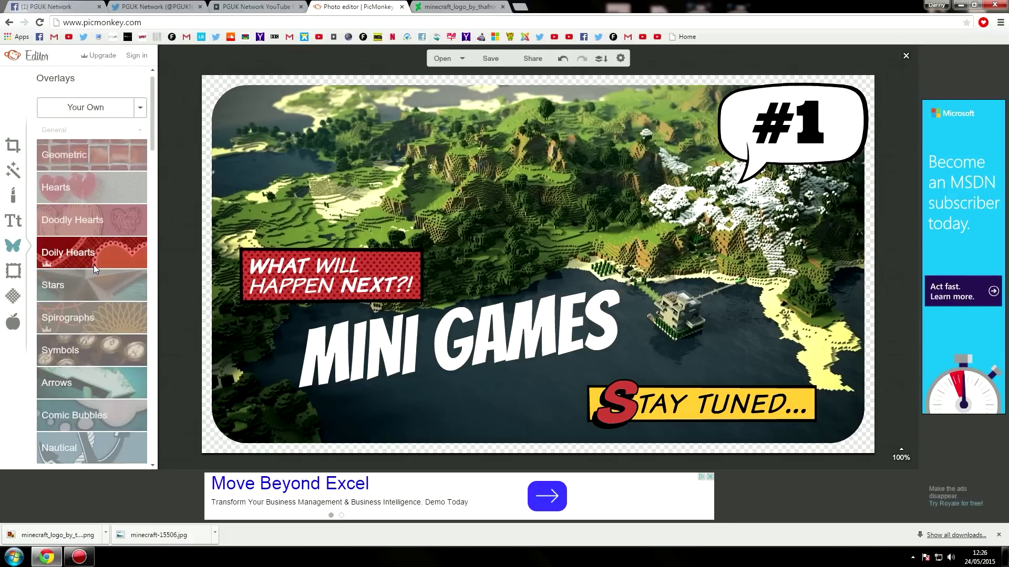
Step: Overlay the minecraft_logo PNG enlarged across the top of the thumbnail
{"action": "left_click", "coordinate": [85, 107]}
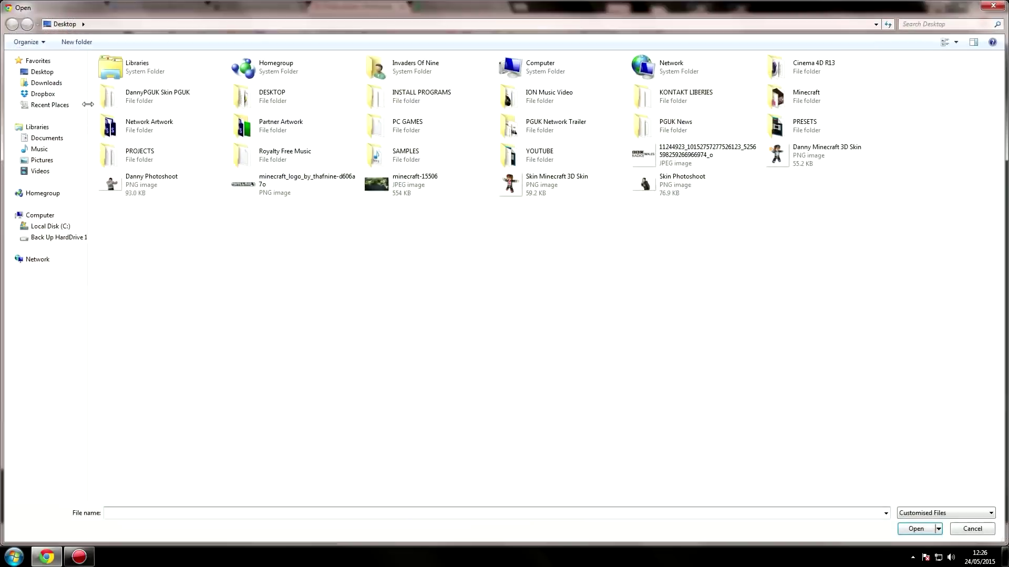
{"action": "left_click", "coordinate": [251, 187]}
{"action": "double_click", "coordinate": [251, 187]}
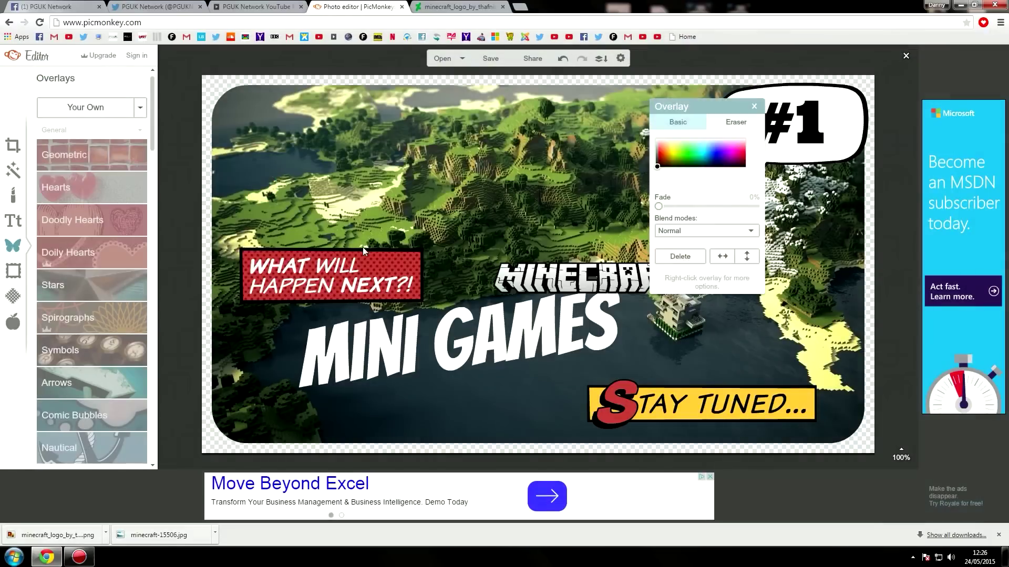
{"action": "left_click_drag", "start_coordinate": [562, 275], "coordinate": [356, 142]}
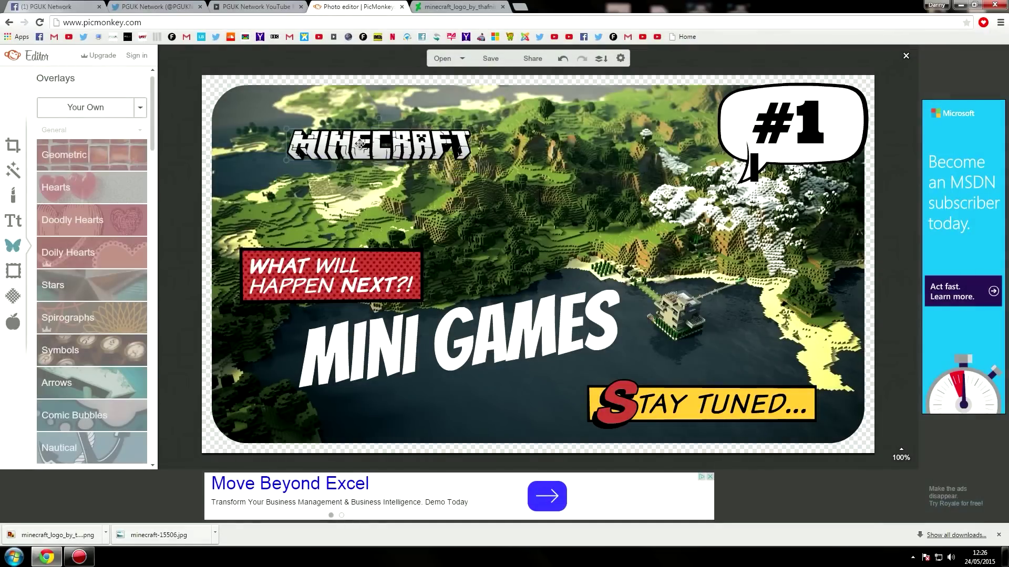
{"action": "left_click_drag", "start_coordinate": [471, 160], "coordinate": [750, 205]}
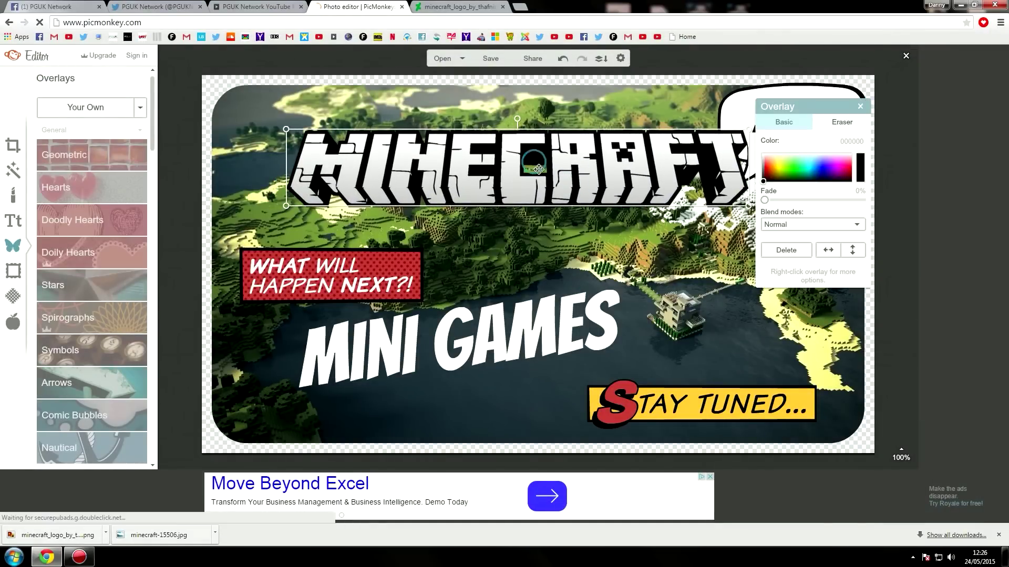
{"action": "left_click_drag", "start_coordinate": [569, 178], "coordinate": [514, 184]}
{"action": "left_click", "coordinate": [644, 297]}
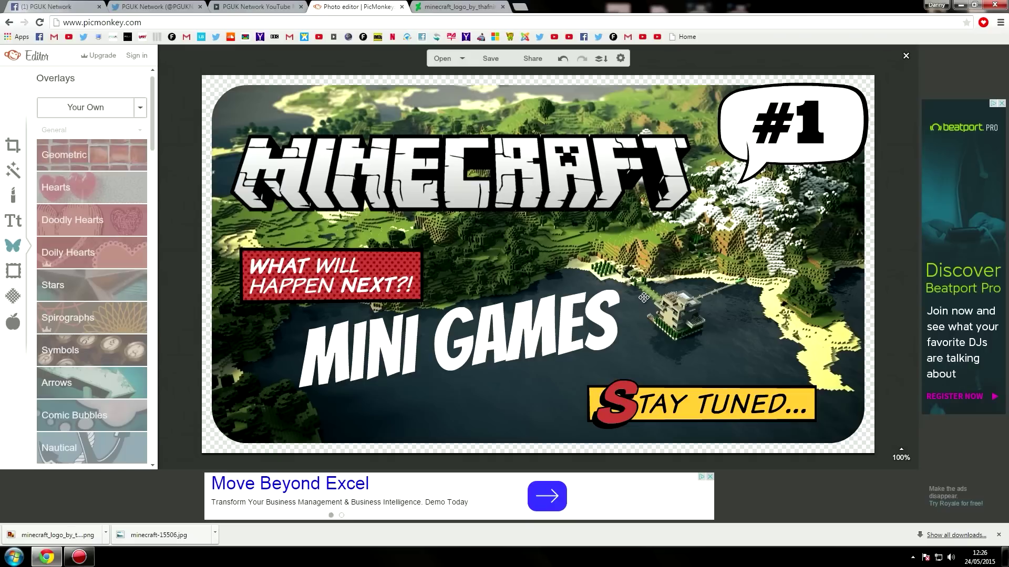
Step: Add the person photo cutout, enlarge it and place it at the bottom-left
{"action": "left_click", "coordinate": [105, 108]}
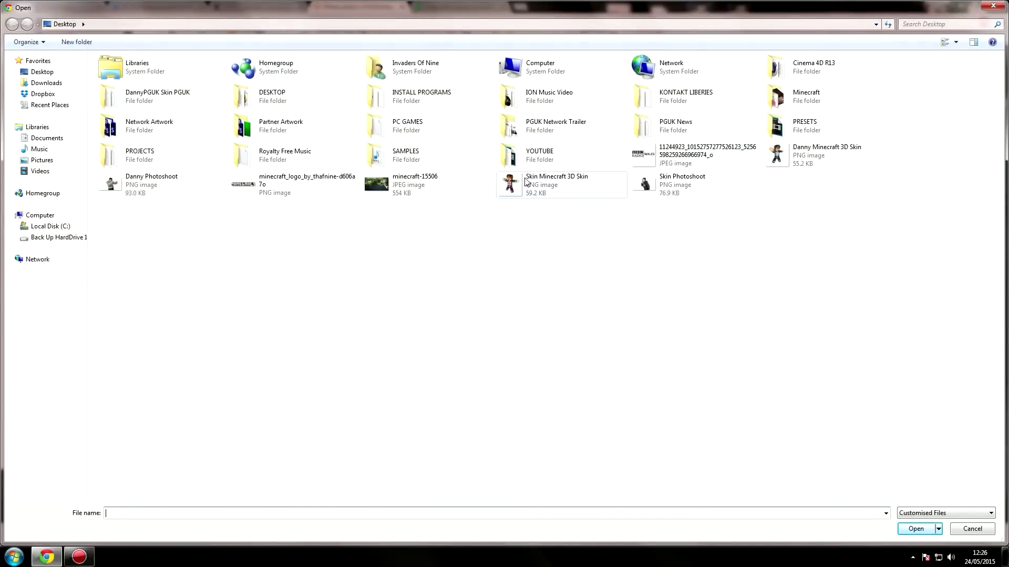
{"action": "double_click", "coordinate": [166, 182]}
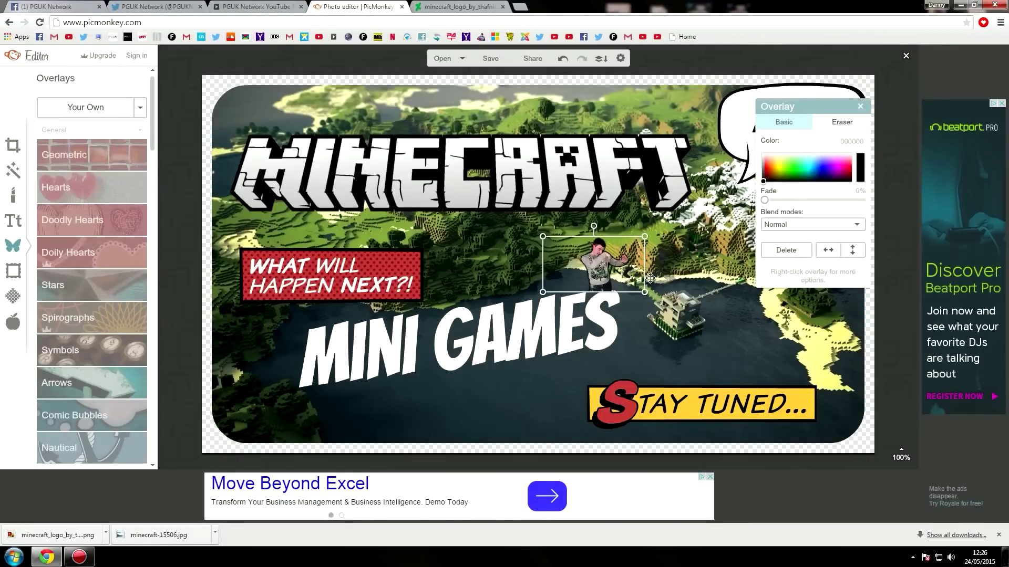
{"action": "mouse_move", "coordinate": [645, 291]}
{"action": "left_mouse_down"}
{"action": "mouse_move", "coordinate": [787, 370]}
{"action": "mouse_move", "coordinate": [377, 440]}
{"action": "mouse_move", "coordinate": [457, 473]}
{"action": "left_mouse_up"}
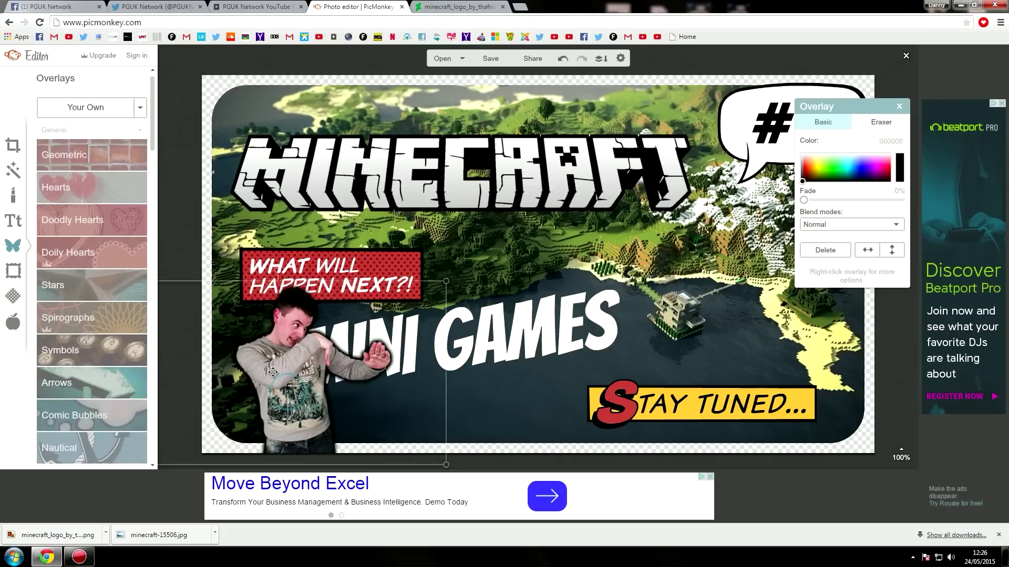
{"action": "left_click_drag", "start_coordinate": [272, 372], "coordinate": [233, 297]}
Step: Shift the WHAT WILL HAPPEN NEXT?! box up-right and deselect it
{"action": "left_click_drag", "start_coordinate": [319, 268], "coordinate": [353, 253]}
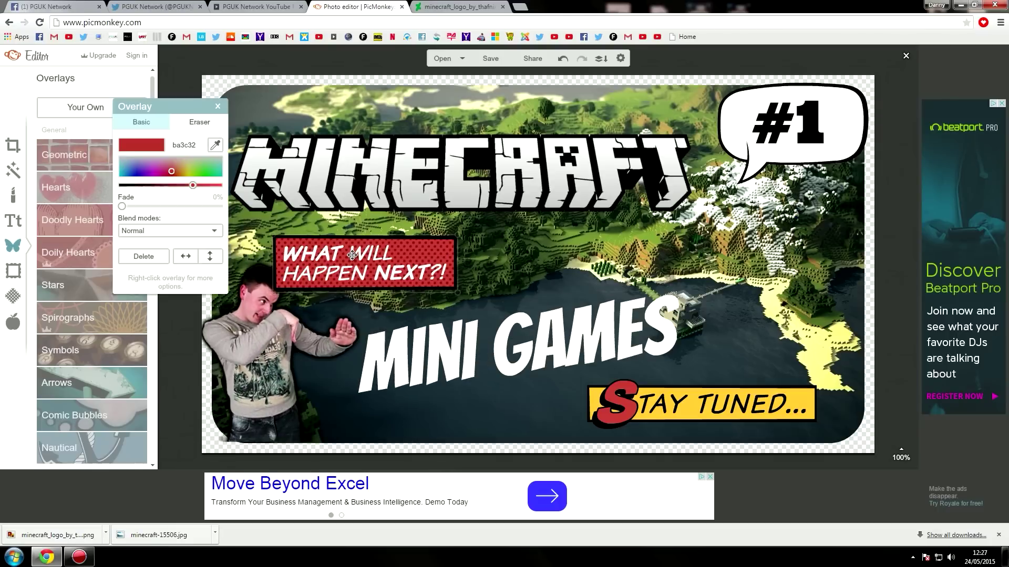
{"action": "left_click", "coordinate": [196, 212]}
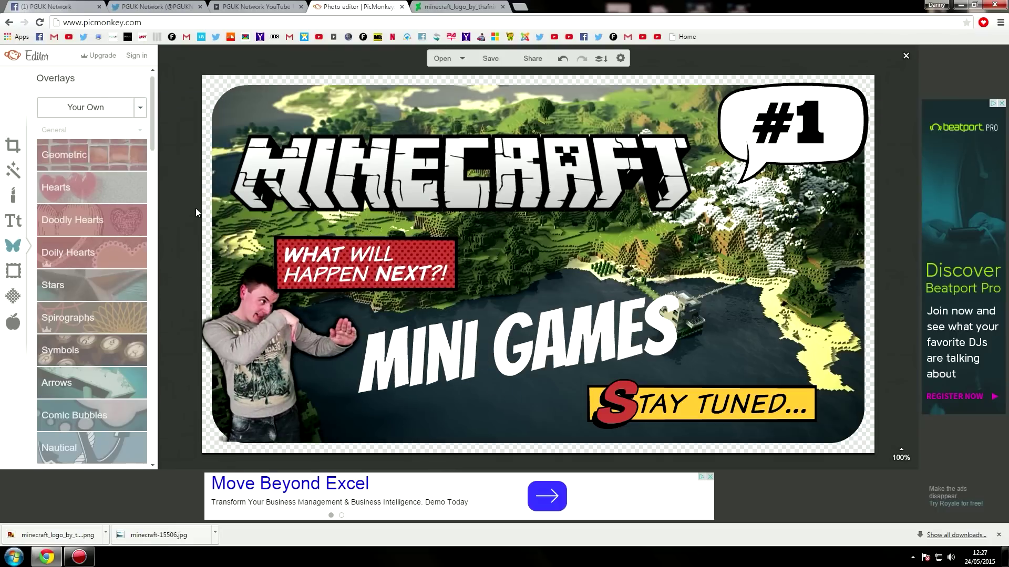
Step: Add the Skin Photoshoot cutout as a second person at the bottom-right
{"action": "left_click", "coordinate": [99, 107]}
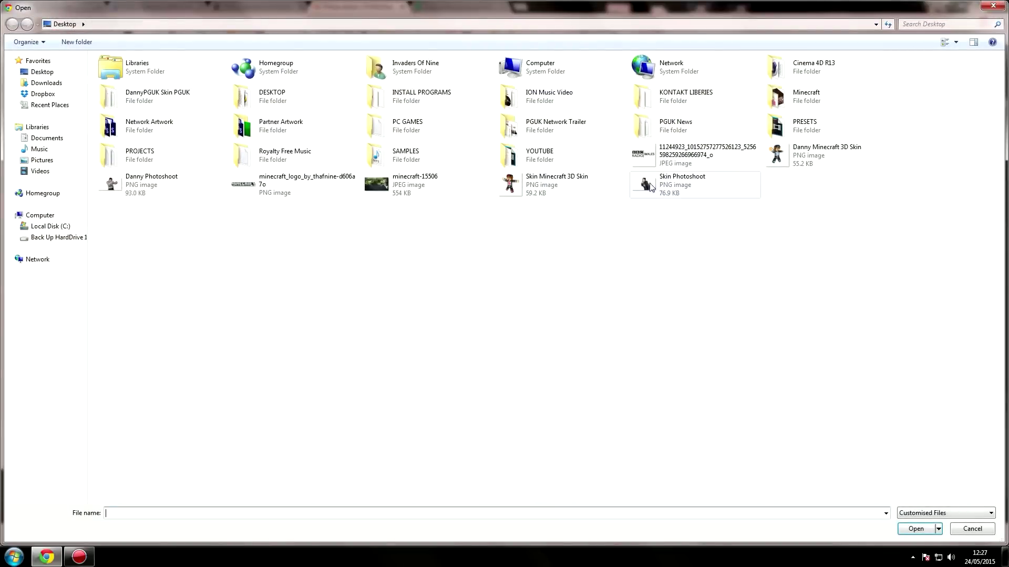
{"action": "left_click", "coordinate": [650, 188]}
{"action": "double_click", "coordinate": [650, 188]}
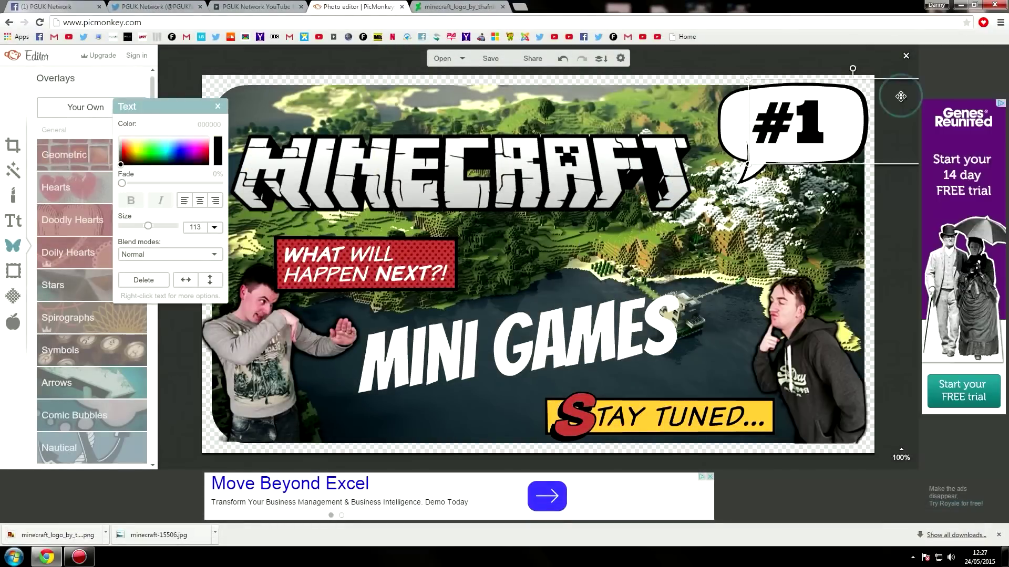
{"action": "left_click", "coordinate": [218, 106]}
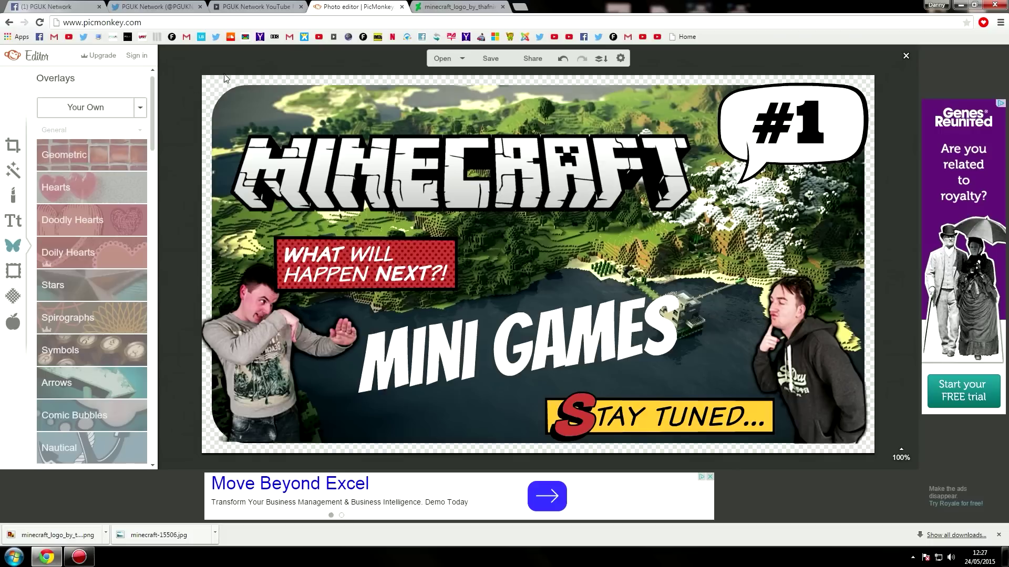
Step: Name the save 'Minecraft Mini Games #1' as a PNG, clearing the default file name
{"action": "left_click", "coordinate": [495, 57]}
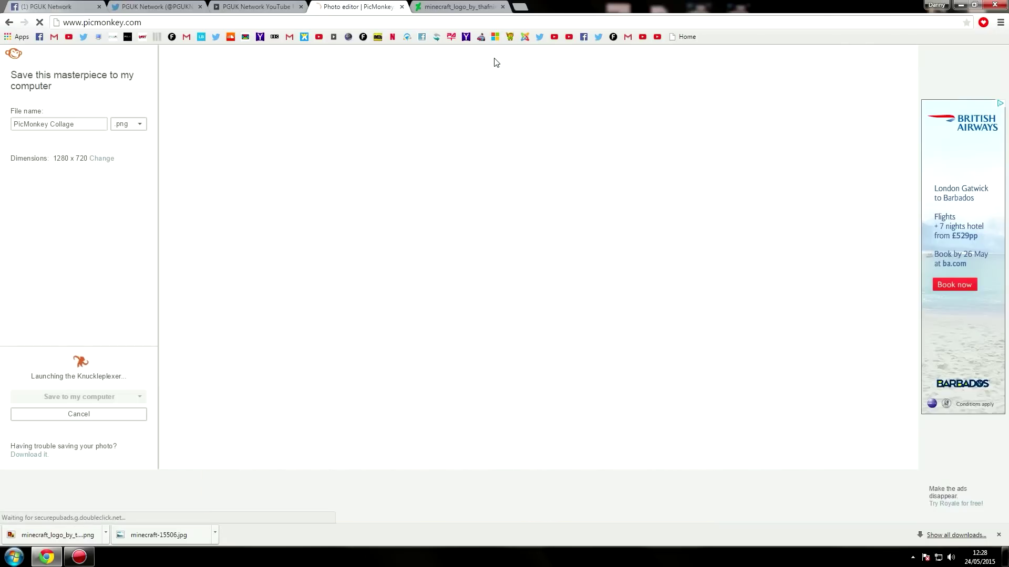
{"action": "left_click", "coordinate": [78, 123]}
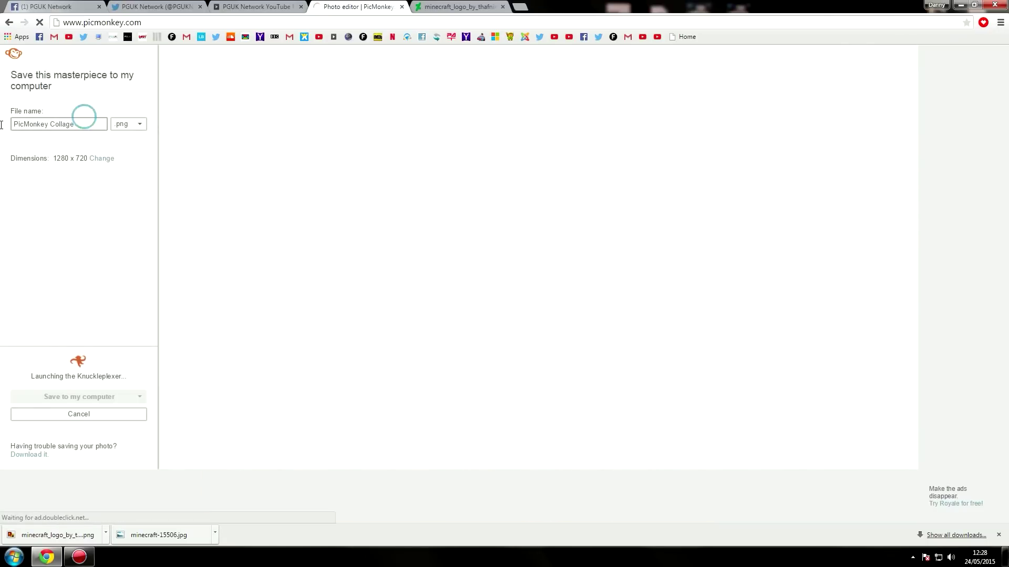
{"action": "left_click_drag", "start_coordinate": [88, 124], "coordinate": [41, 123]}
{"action": "key", "text": "BackSpace"}
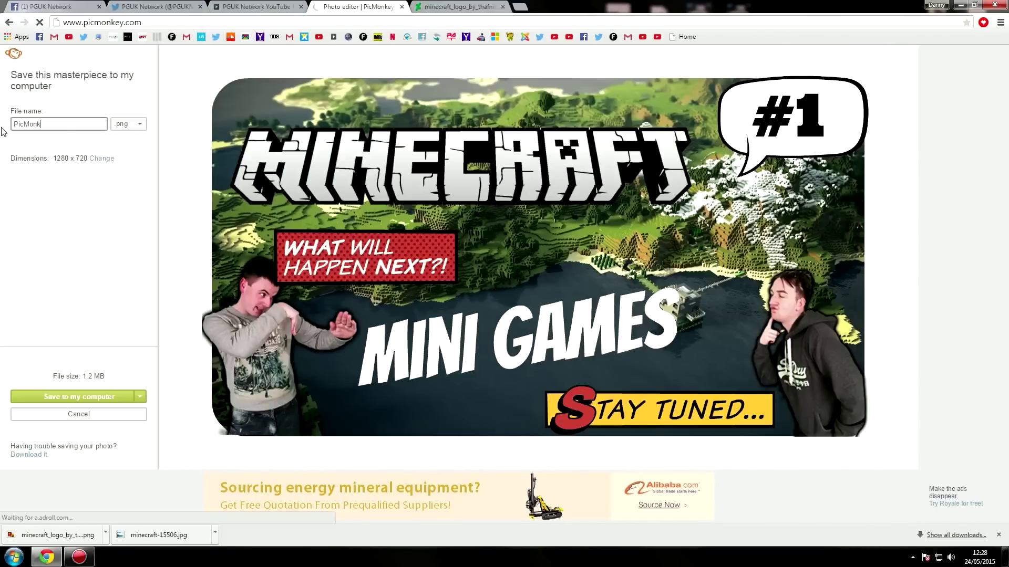
{"action": "key", "text": "BackSpace"}
{"action": "key", "text": "BackSpace"}
{"action": "key", "text": "BackSpace"}
{"action": "key", "text": "BackSpace"}
{"action": "key", "text": "BackSpace"}
{"action": "key", "text": "BackSpace"}
{"action": "type", "text": "Minecraft"}
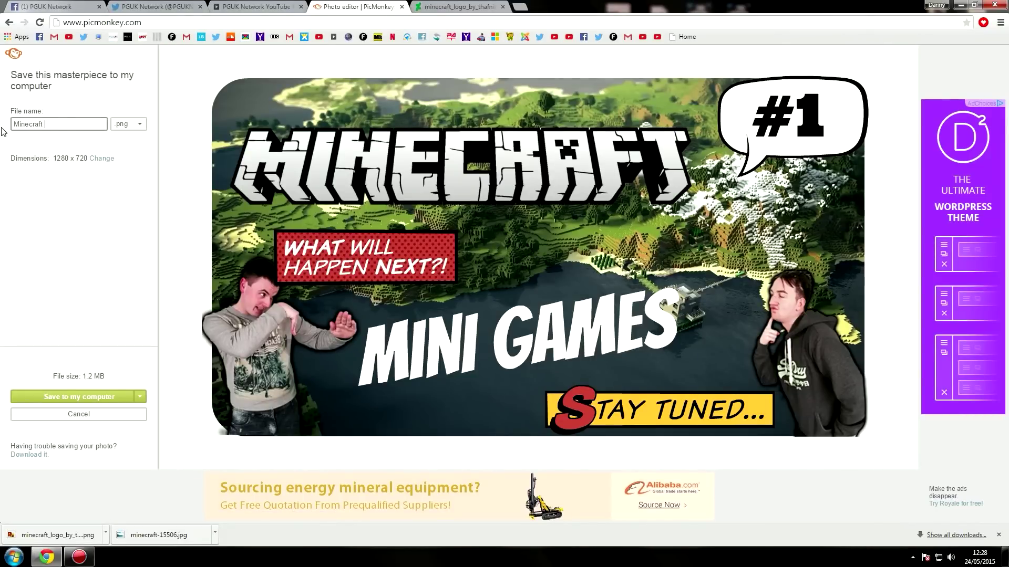
{"action": "type", "text": "Mini Games #1"}
Step: Save the PNG to the desktop, replacing the existing file of the same name
{"action": "left_click", "coordinate": [75, 396]}
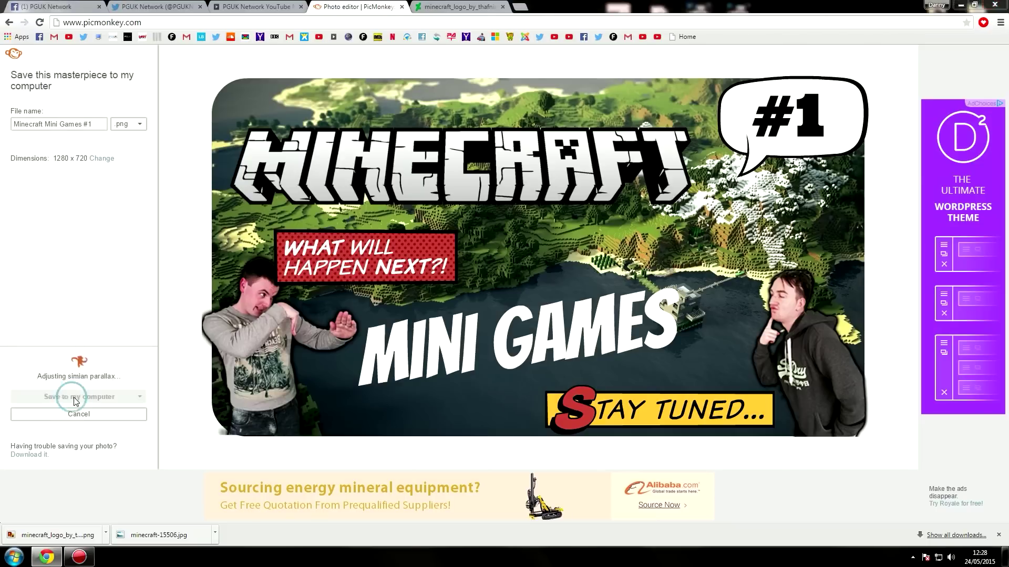
{"action": "left_click", "coordinate": [917, 529]}
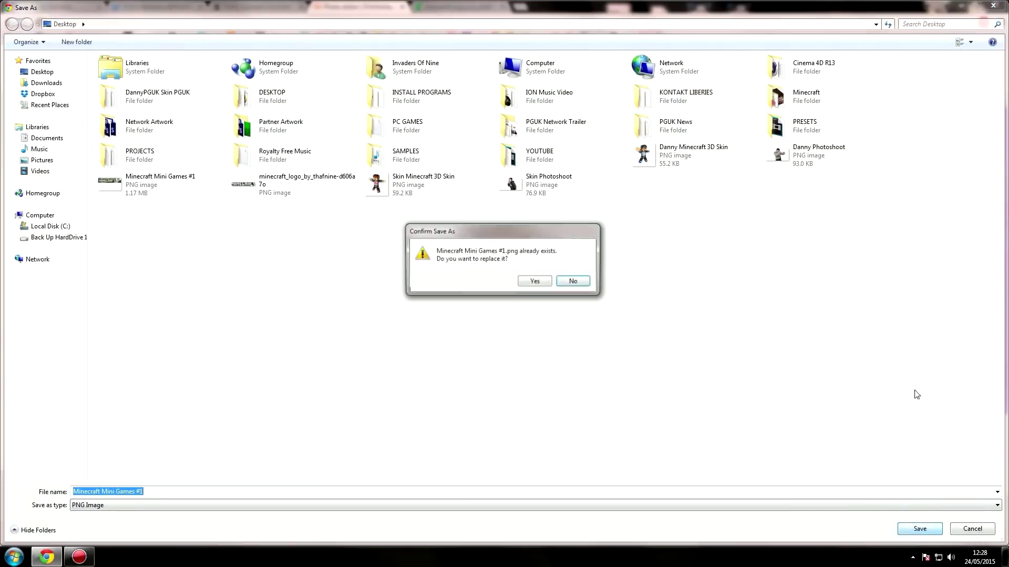
{"action": "left_click", "coordinate": [534, 282]}
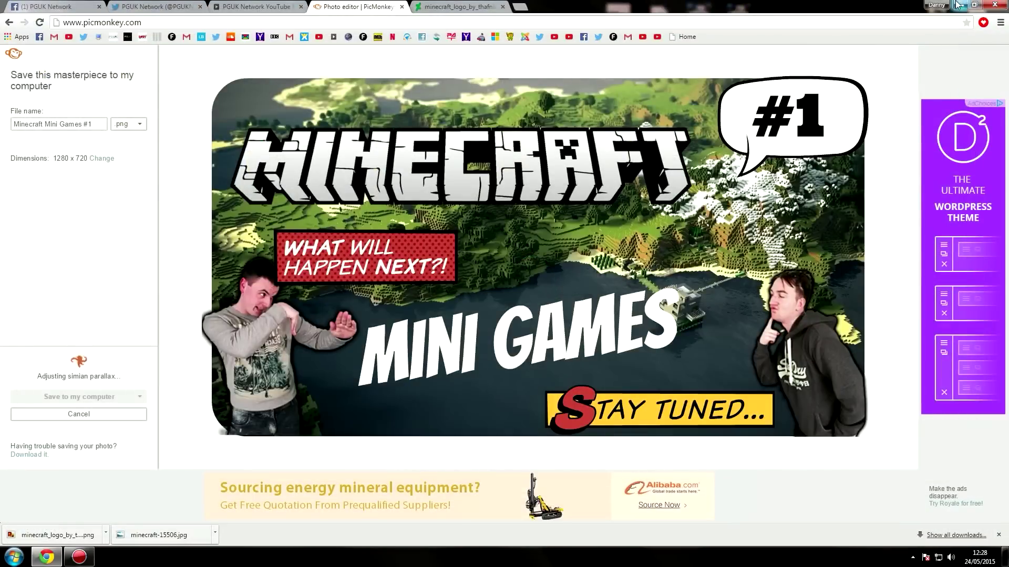